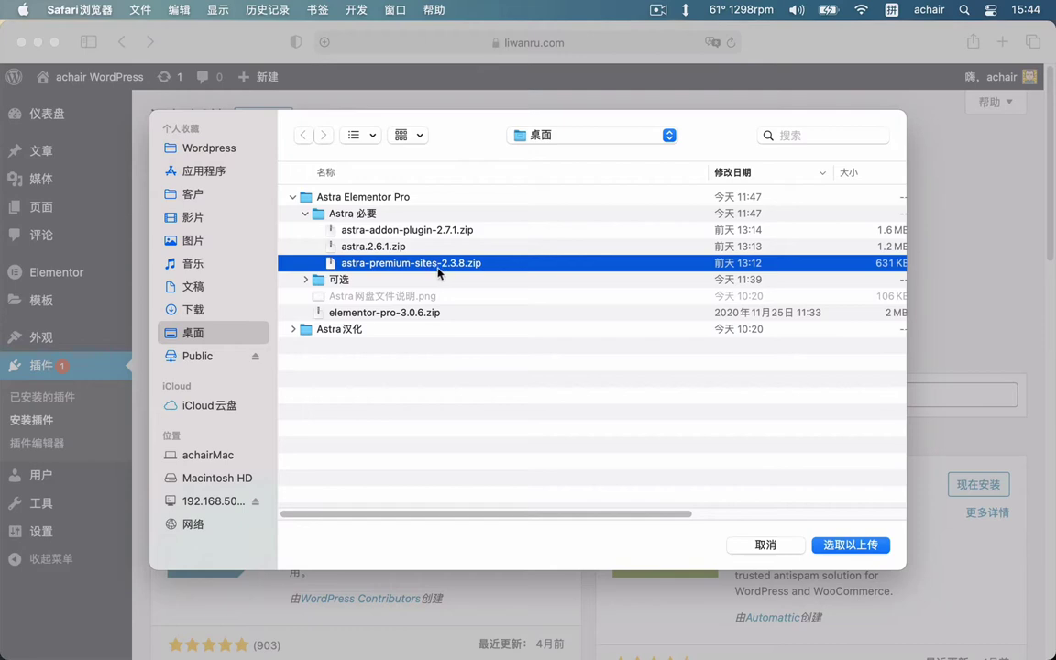
# - Upload astra-premium-sites-2.3.8.zip as a plugin, install it and activate it
pyautogui.click(851, 545)
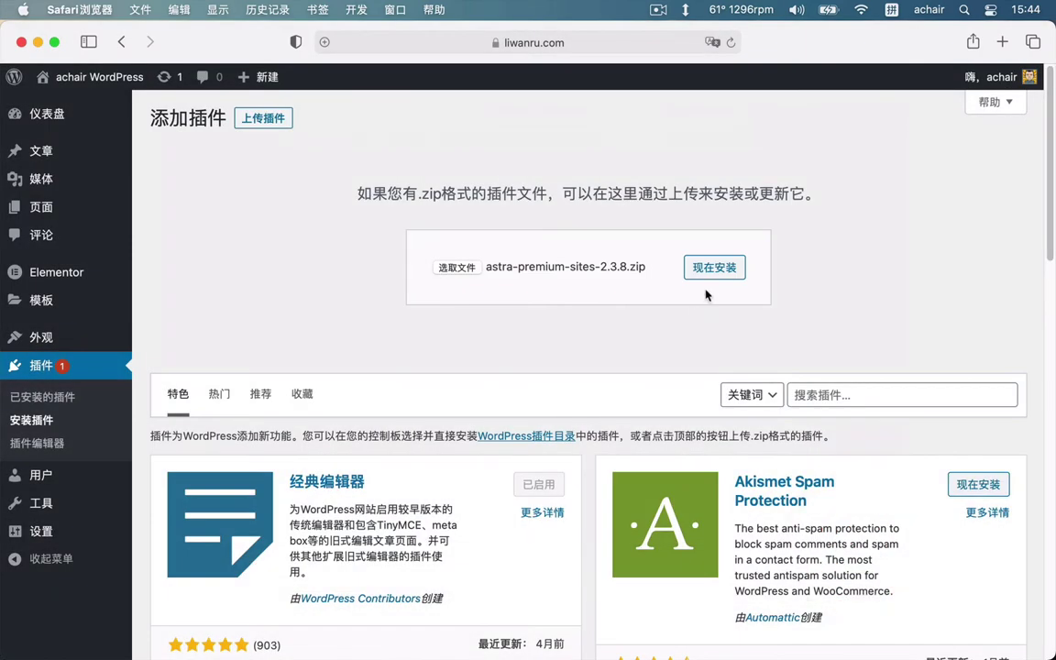
pyautogui.click(714, 269)
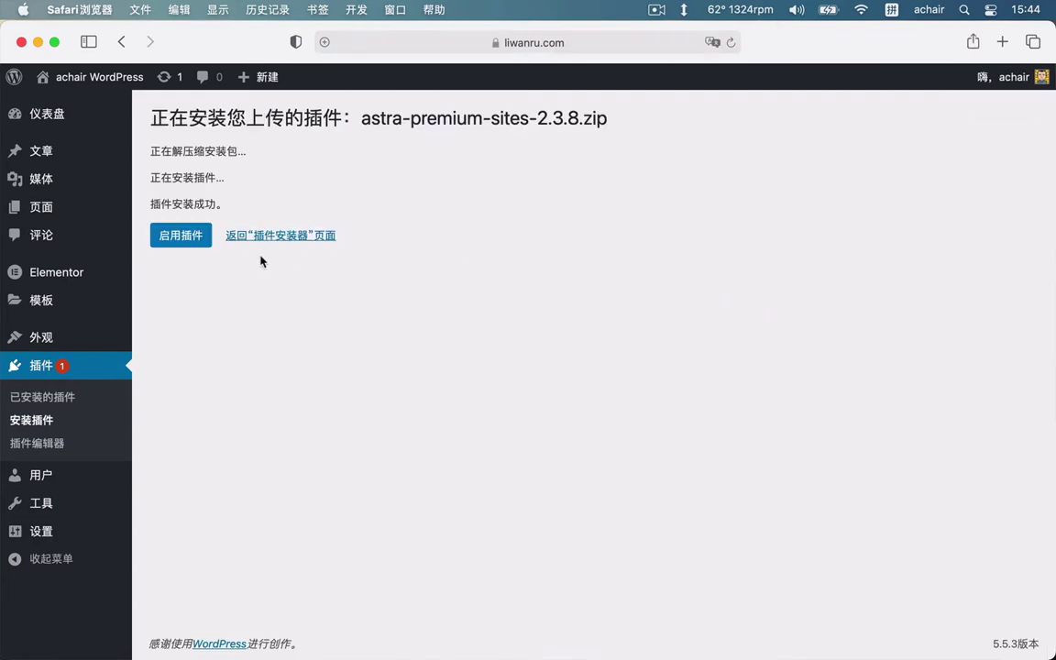
pyautogui.click(158, 234)
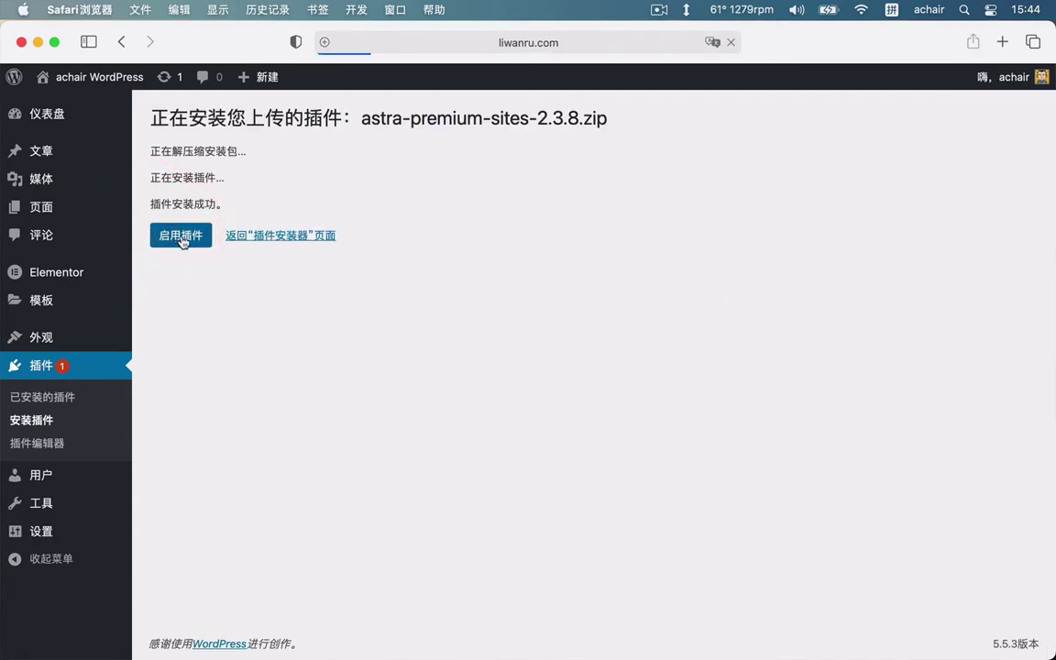
# - Activate the license of the Premium Starter Templates plugin and close the license dialog
pyautogui.scroll(-4, 275, 397)
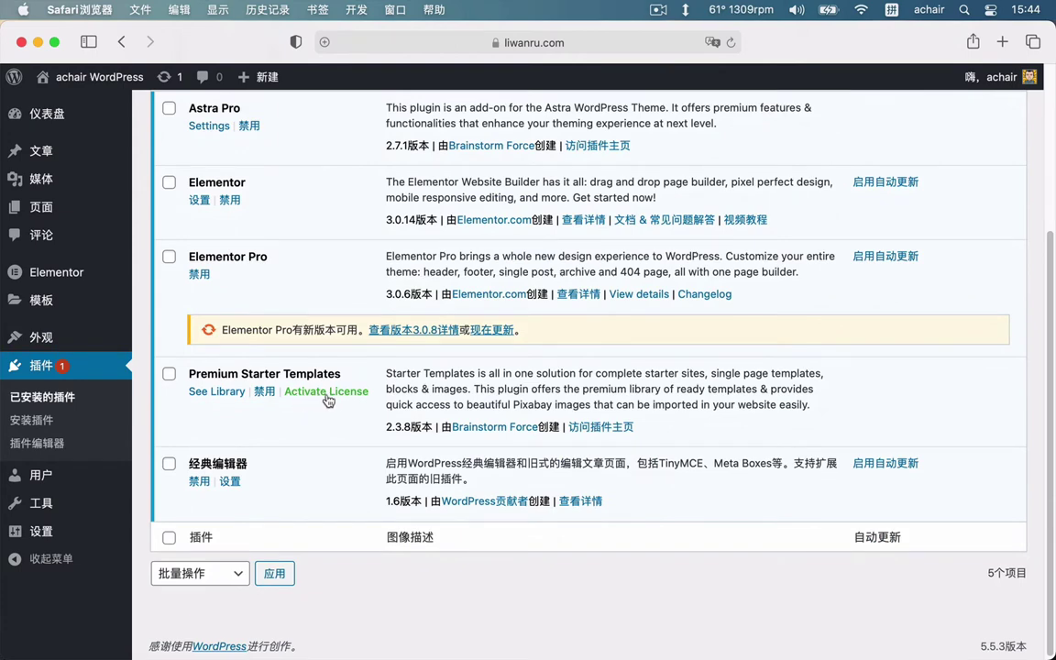
pyautogui.click(327, 394)
pyautogui.click(401, 335)
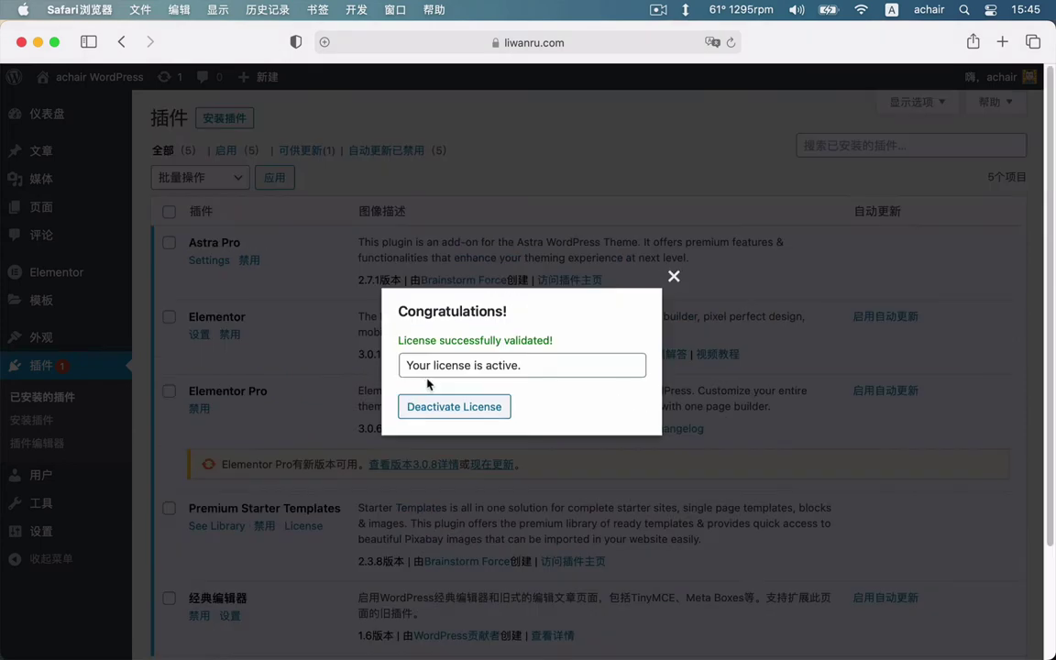
pyautogui.click(674, 276)
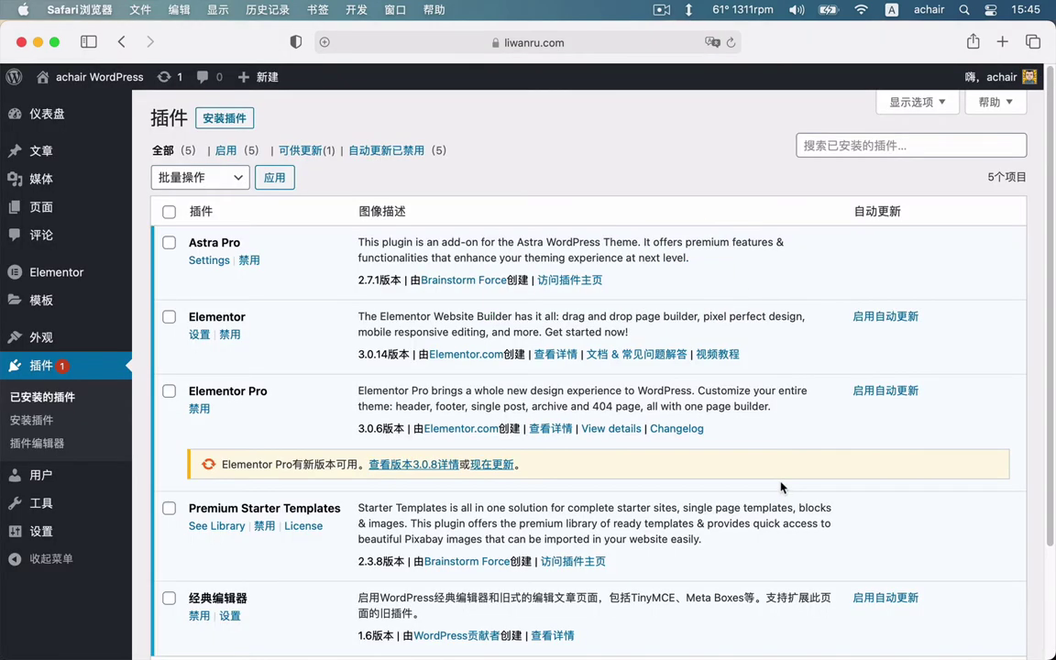
# - Update the Elementor Pro plugin to version 3.0.8
pyautogui.scroll(-3, 782, 487)
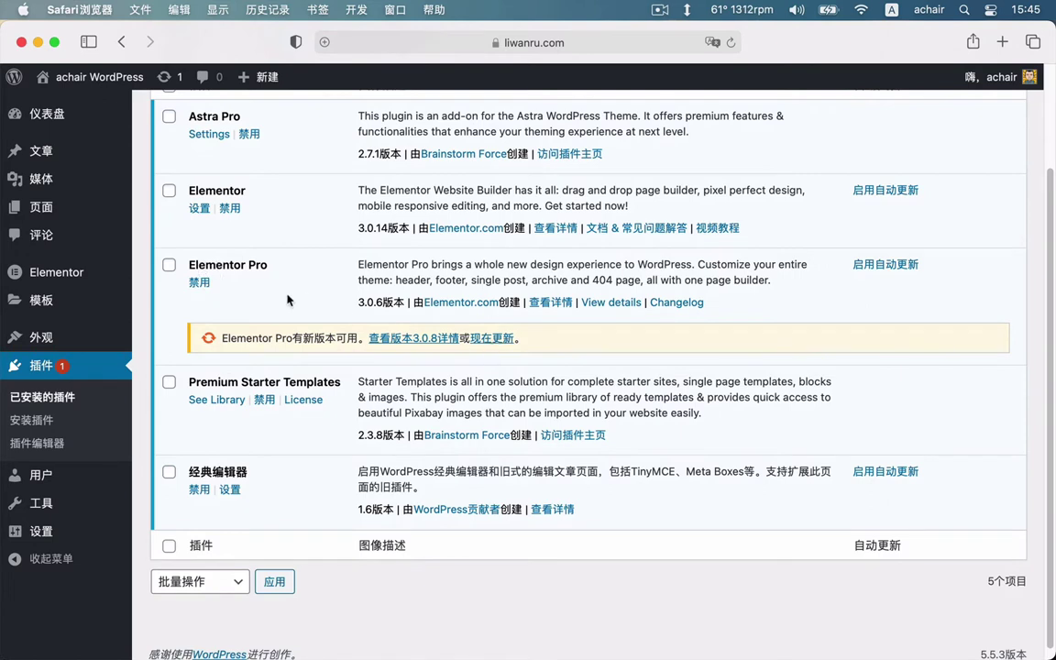
pyautogui.click(494, 340)
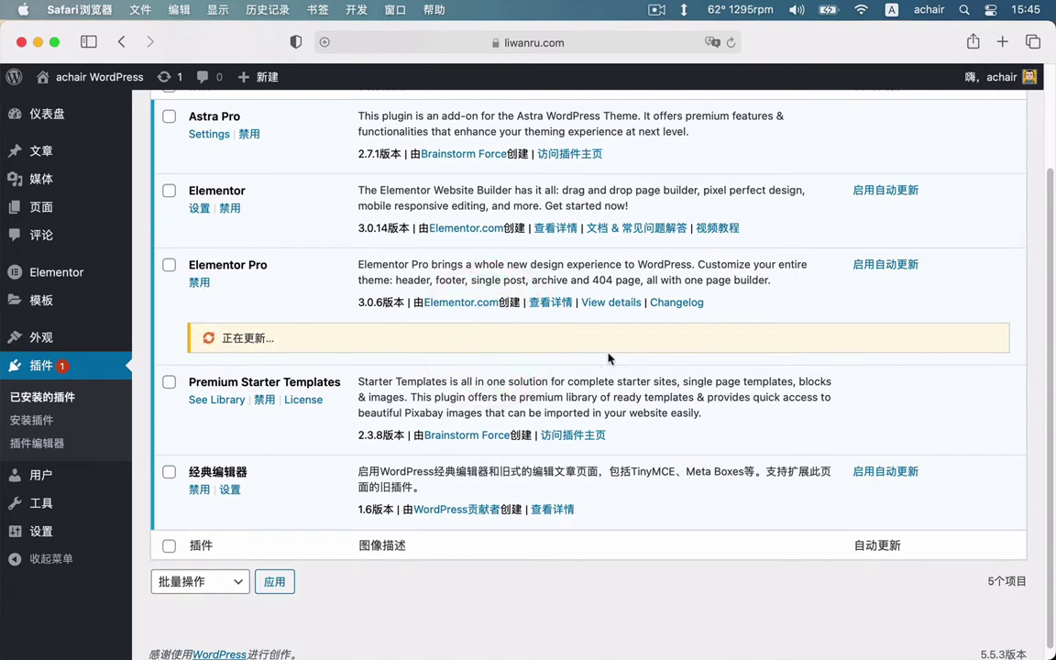
pyautogui.click(898, 391)
# - Open the Starter Templates library and look over its category filter, template previews and page-builder choices
pyautogui.moveTo(43, 345)
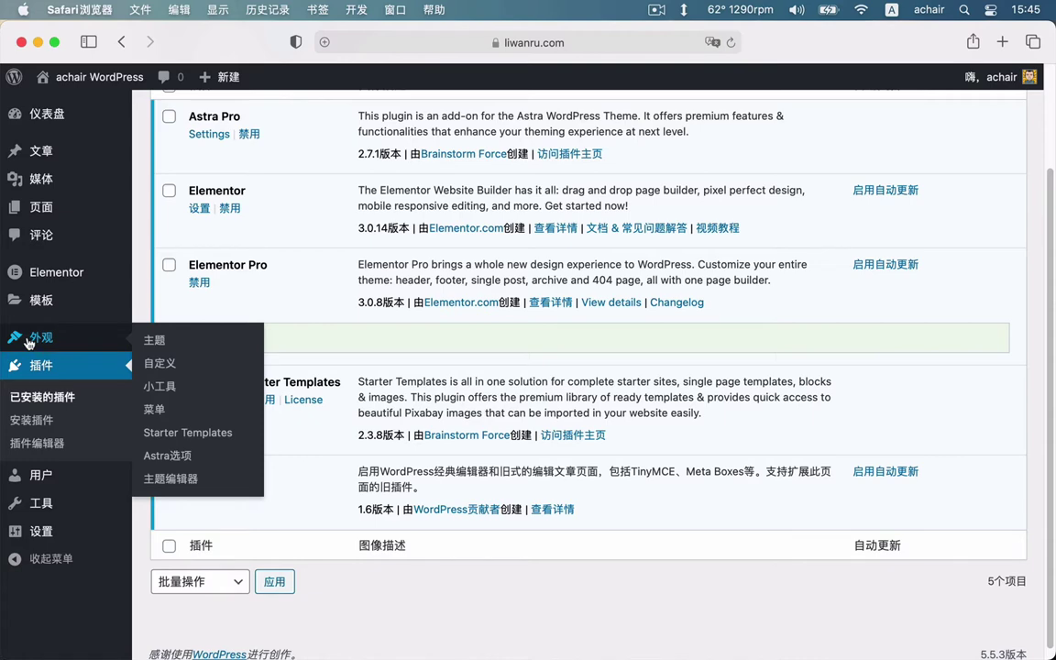
pyautogui.click(170, 436)
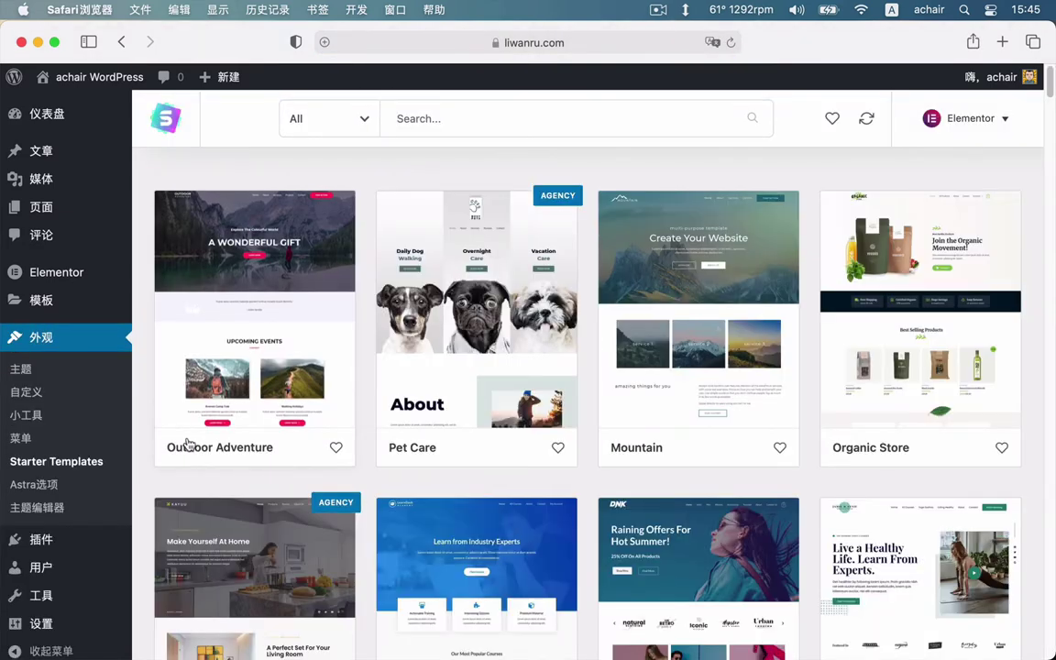
pyautogui.click(346, 121)
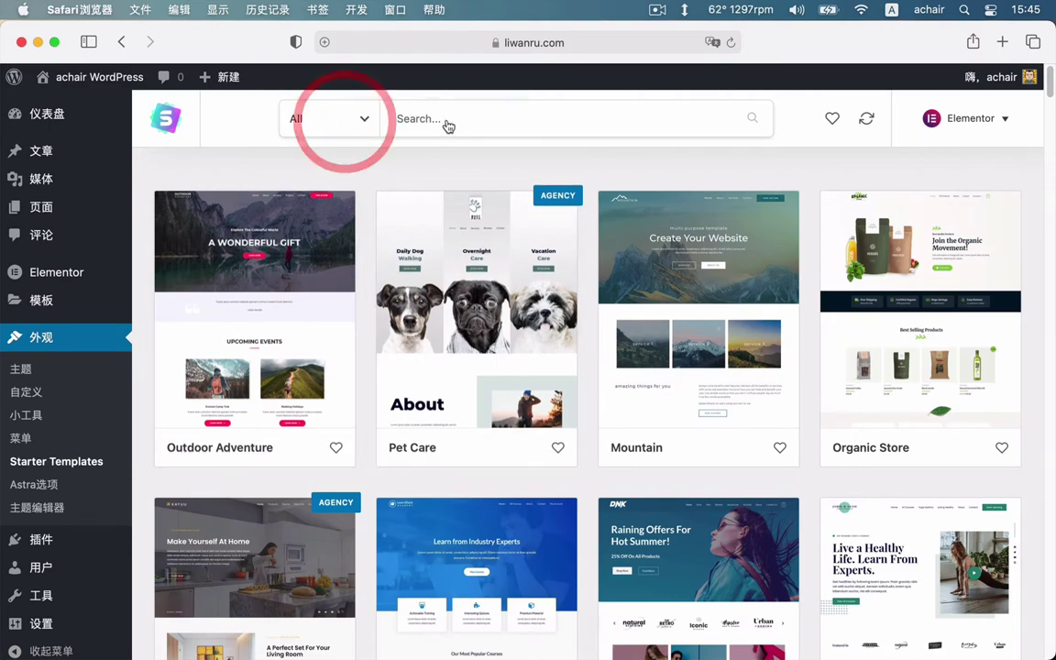
pyautogui.click(867, 153)
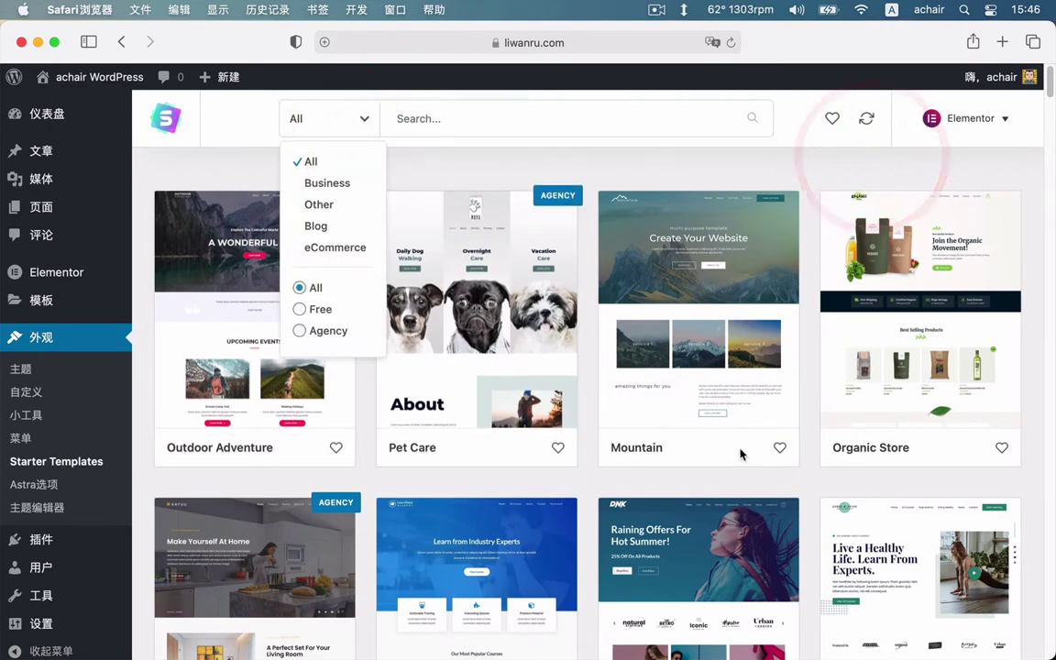
pyautogui.scroll(-5, 743, 453)
pyautogui.click(1046, 556)
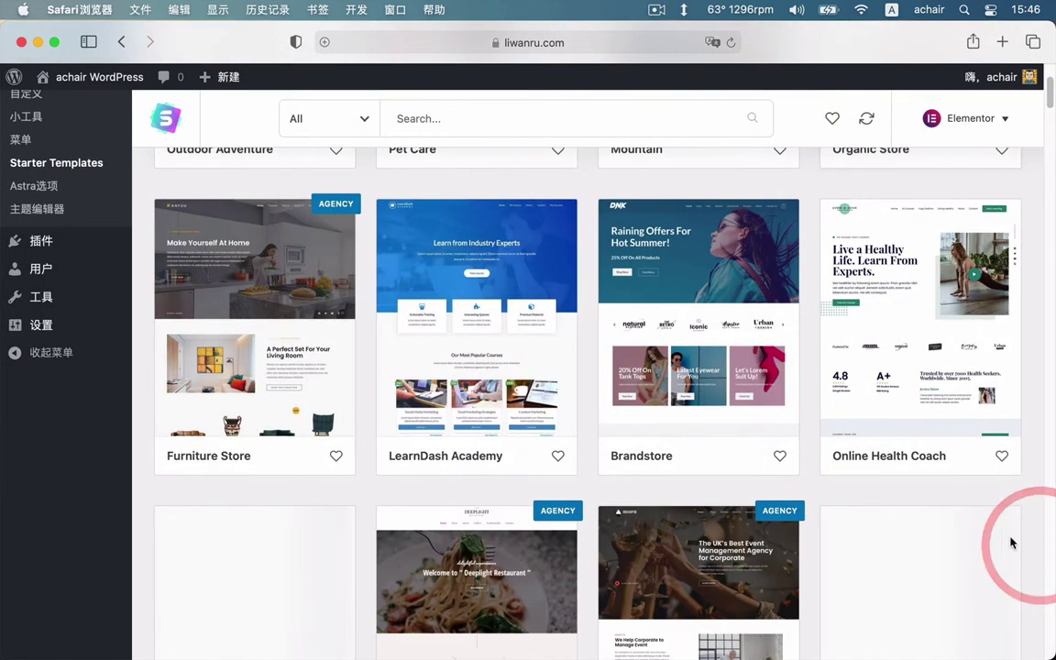
pyautogui.scroll(5, 1018, 532)
pyautogui.click(998, 122)
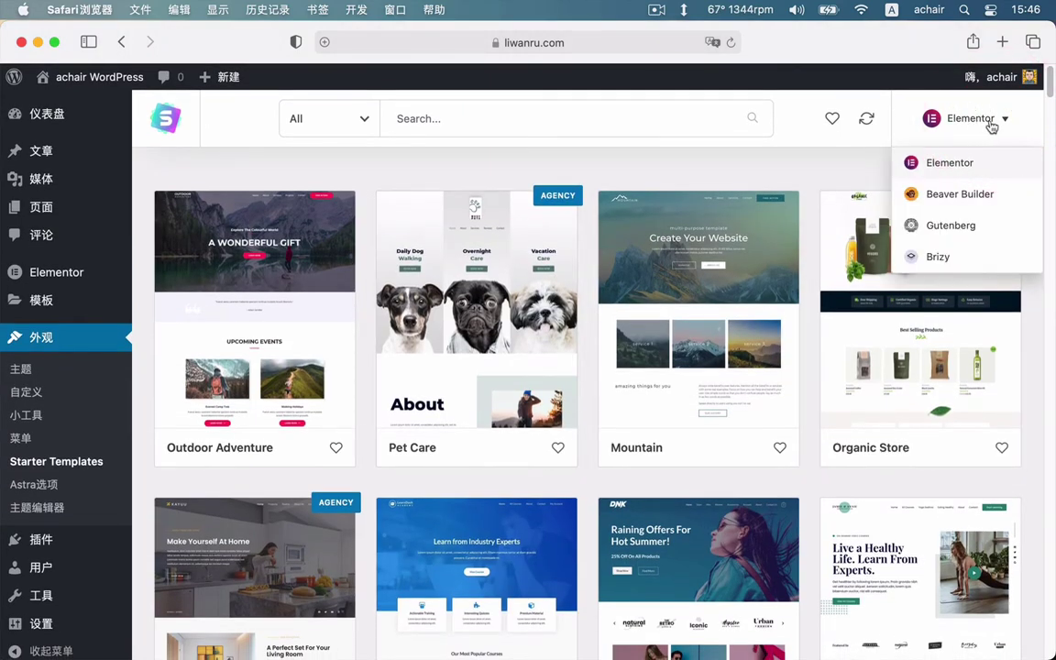
# - Limit the template library to Free templates and browse through the whole list
pyautogui.click(342, 117)
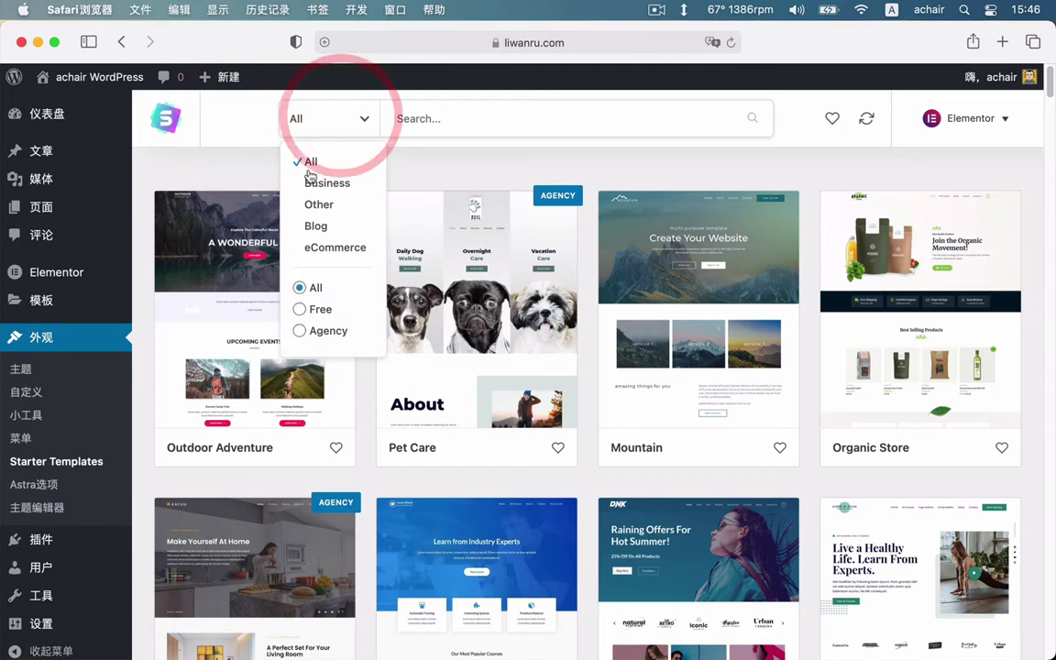
pyautogui.click(316, 311)
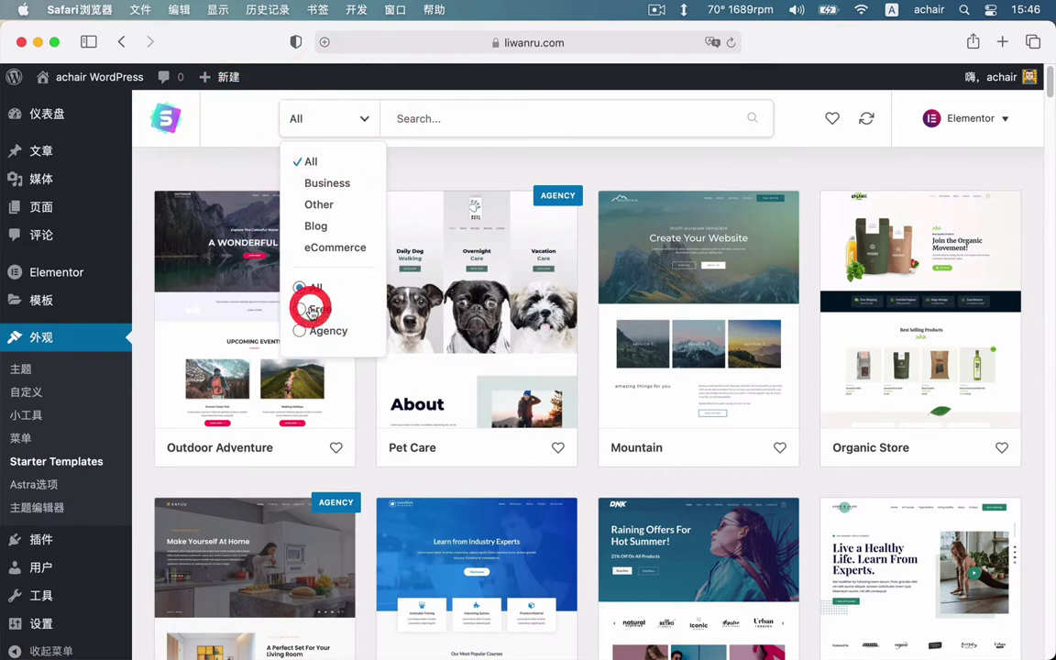
pyautogui.click(351, 132)
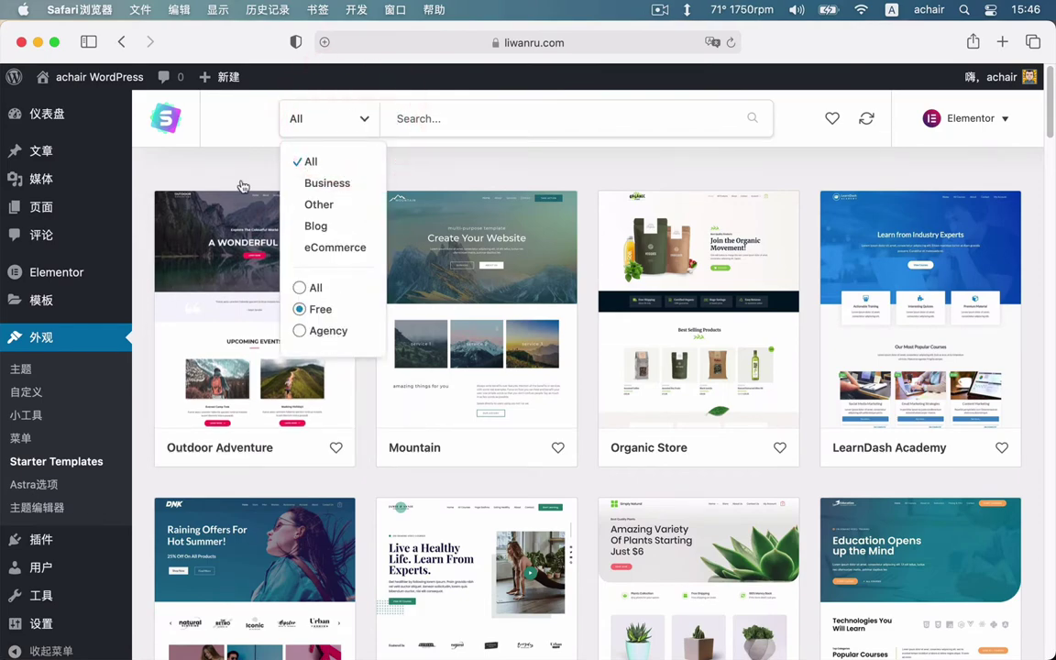
pyautogui.click(218, 117)
pyautogui.scroll(-5, 443, 368)
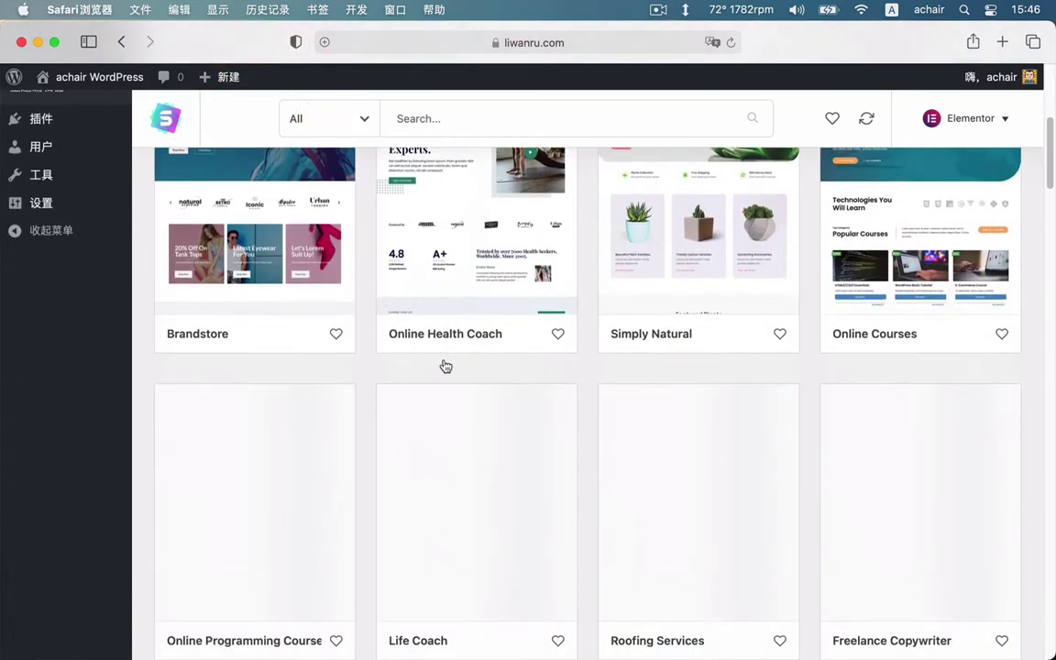
pyautogui.scroll(-15, 446, 367)
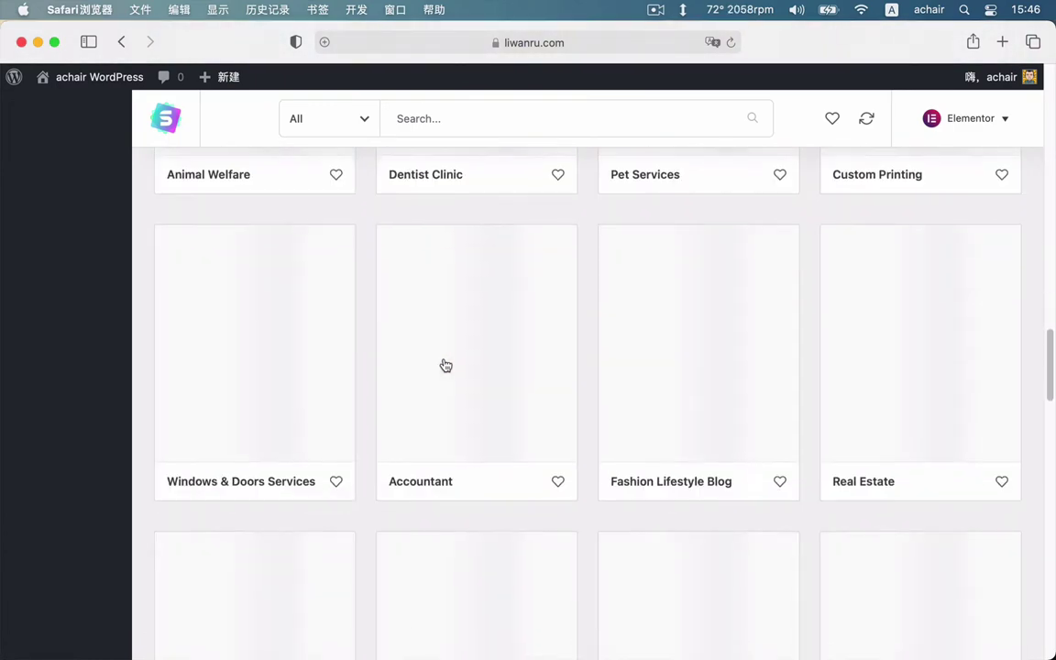
pyautogui.scroll(-15, 445, 366)
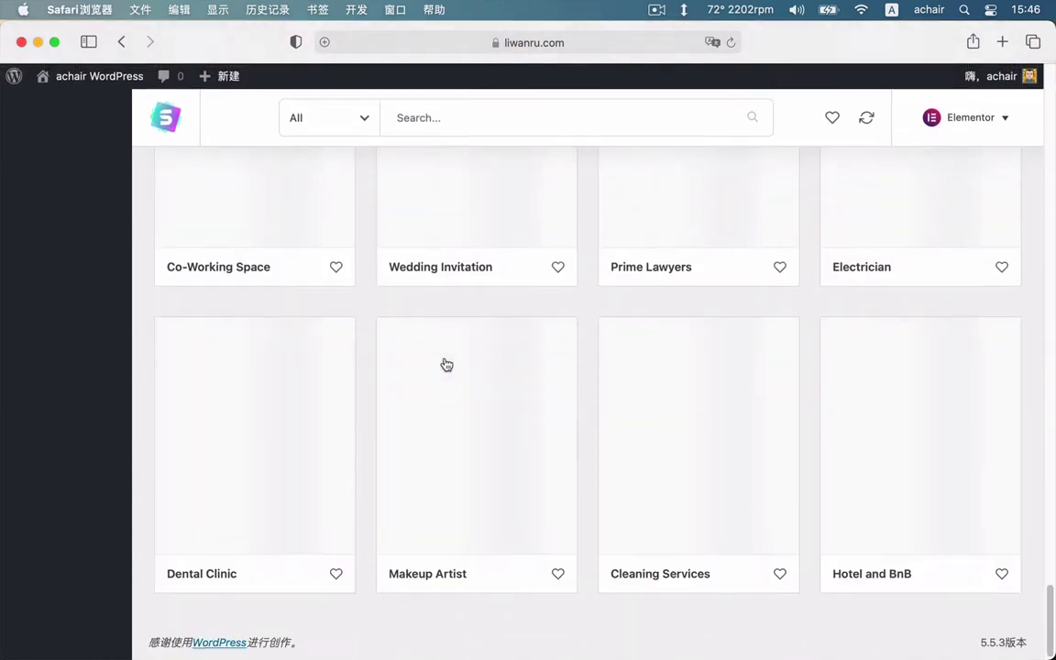
pyautogui.scroll(20, 446, 366)
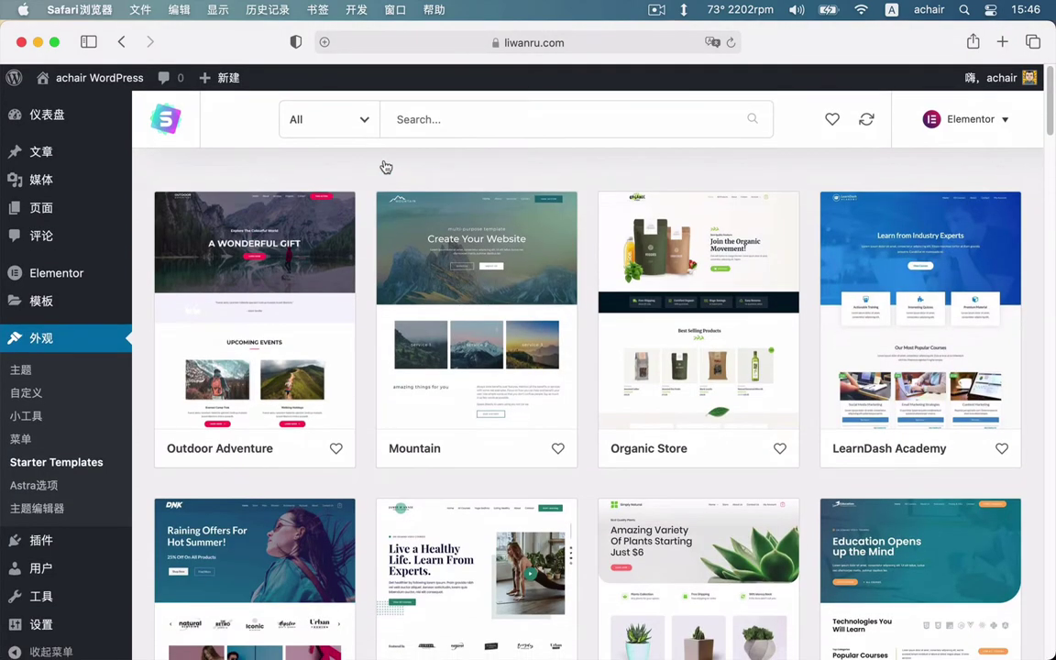
# - Switch the template filter to Agency and browse the premium templates
pyautogui.click(364, 120)
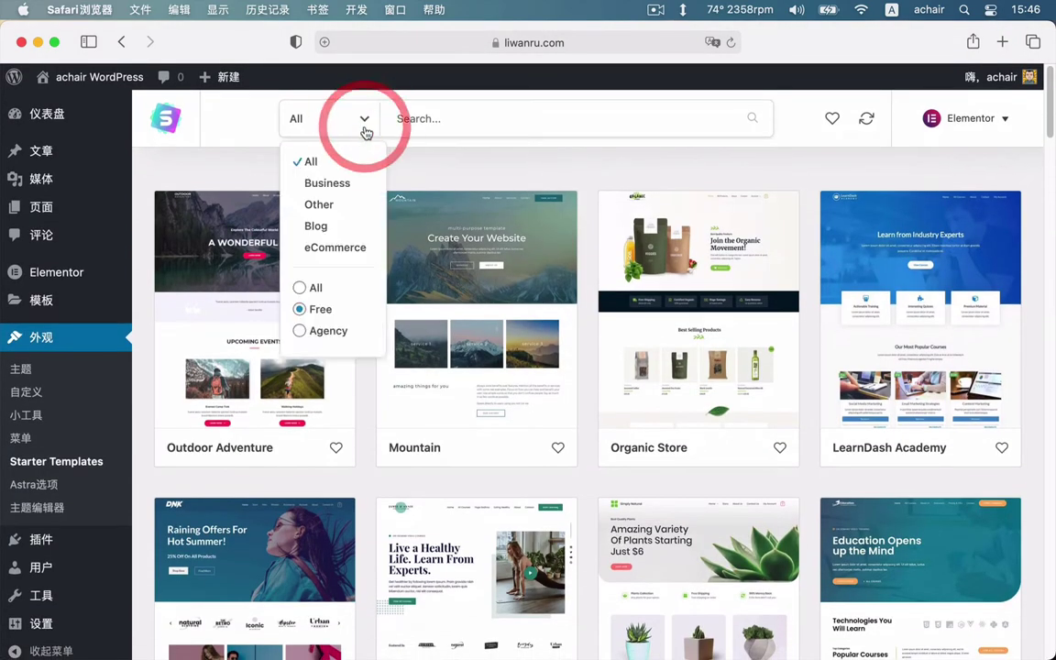
pyautogui.click(301, 331)
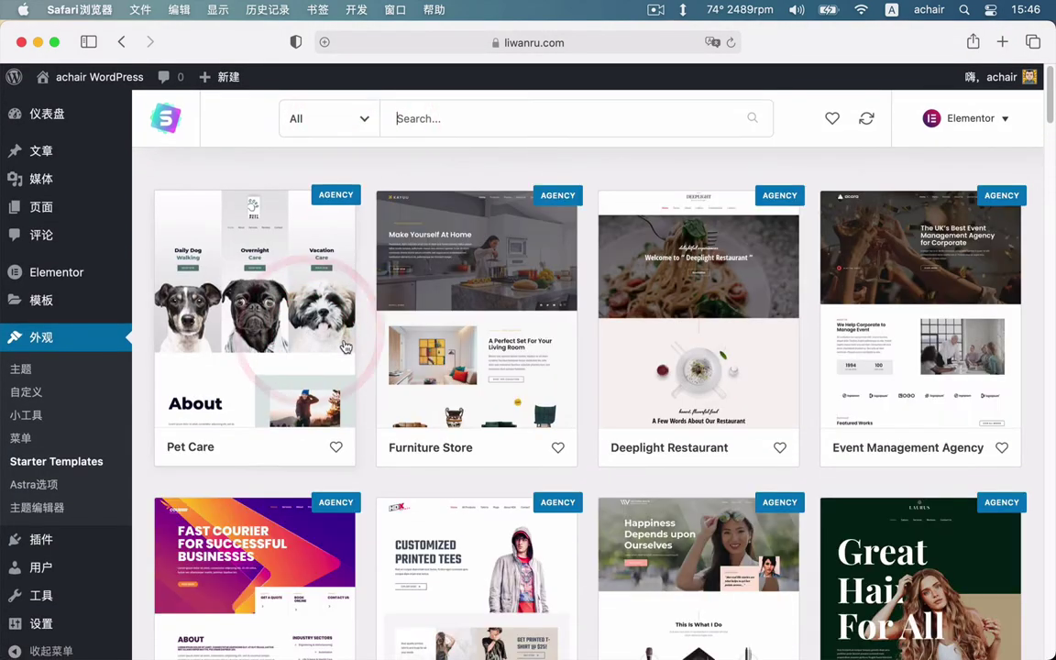
pyautogui.scroll(-10, 726, 420)
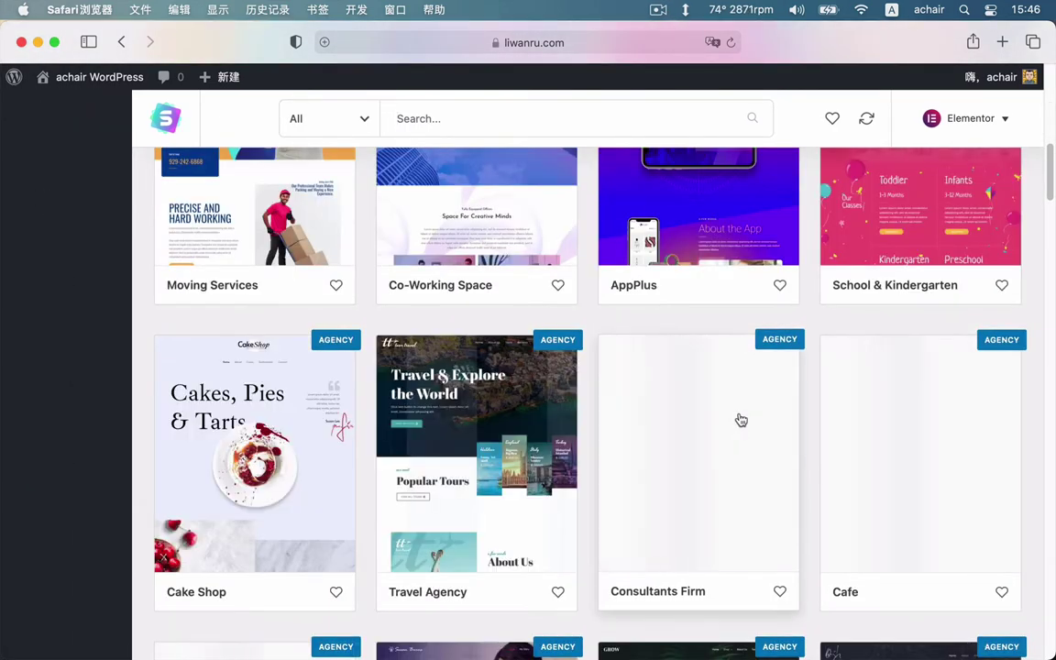
pyautogui.scroll(10, 748, 417)
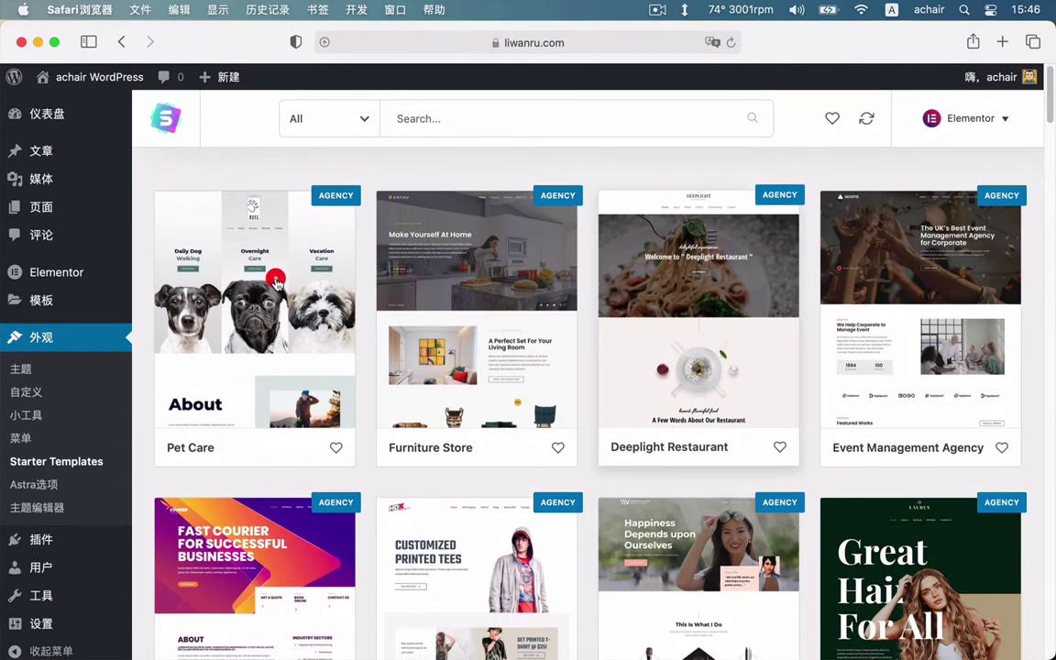
# - Import the complete Pet Care site with customizer settings, widgets, required plugins and content, without deleting the previously imported site
pyautogui.click(282, 290)
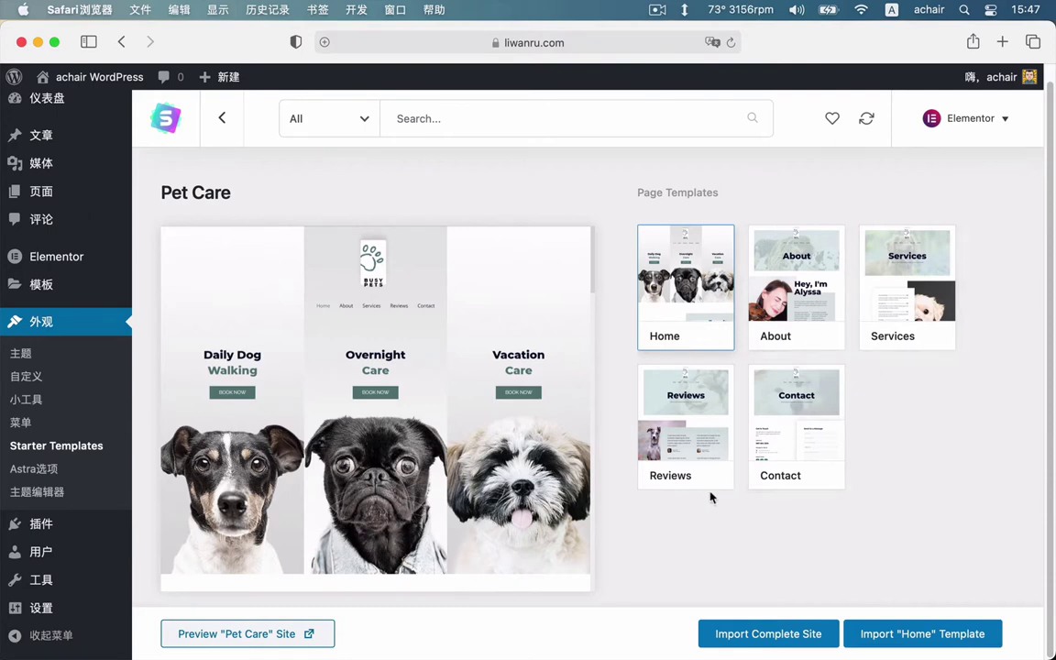
pyautogui.click(932, 486)
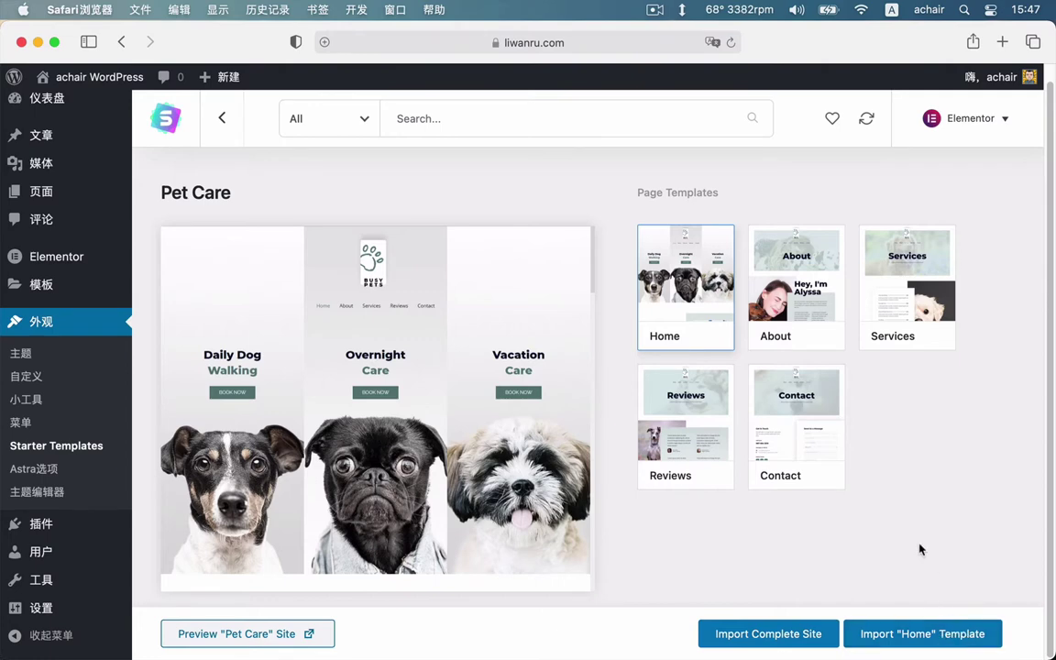
pyautogui.click(768, 634)
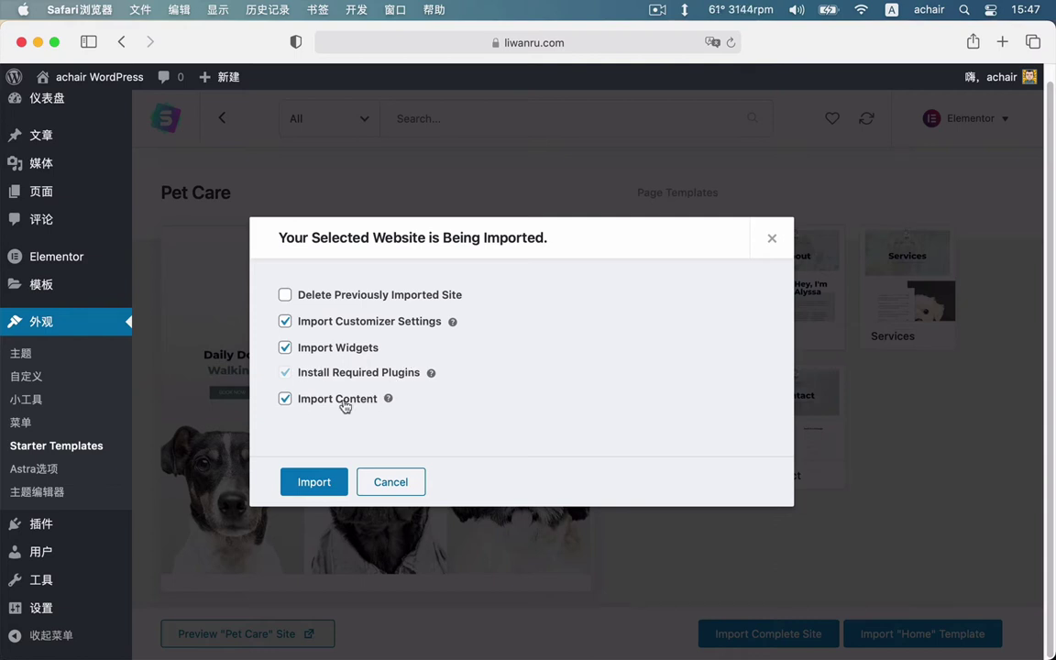
pyautogui.click(325, 484)
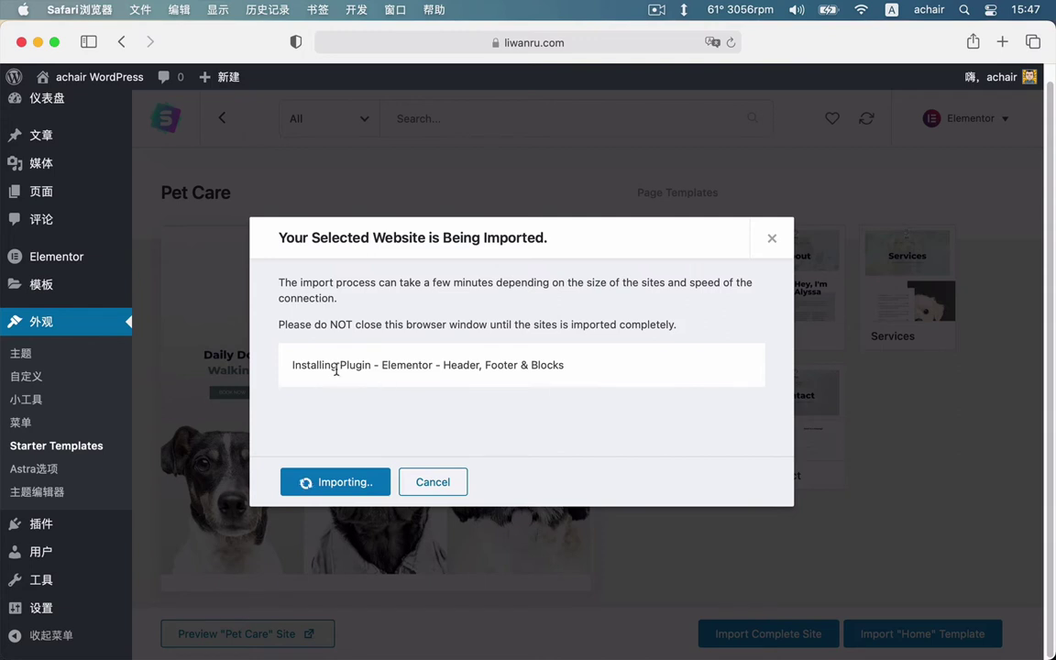
pyautogui.moveTo(383, 365); pyautogui.dragTo(464, 365)
pyautogui.click(500, 368)
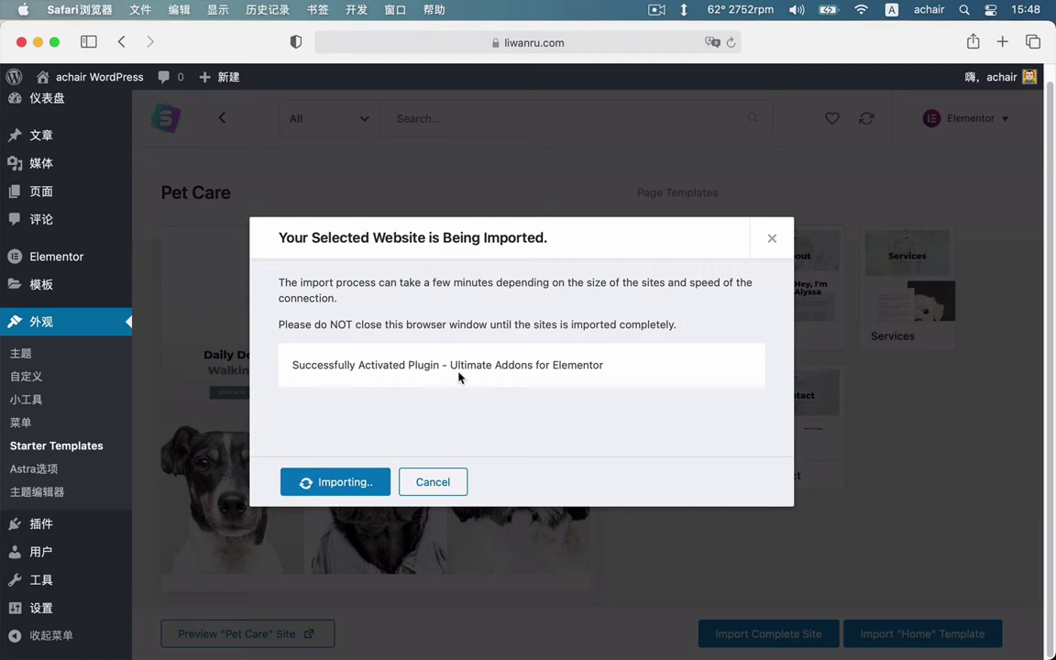
pyautogui.moveTo(451, 365); pyautogui.dragTo(532, 367)
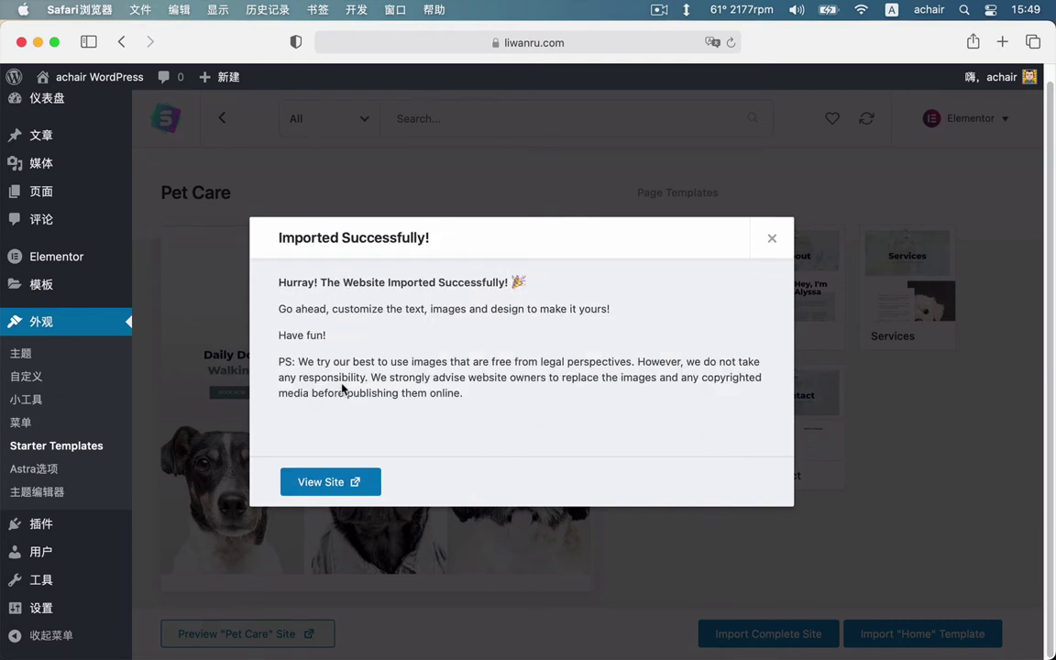
# - View the imported site, look over its home page and open the About page
pyautogui.click(320, 482)
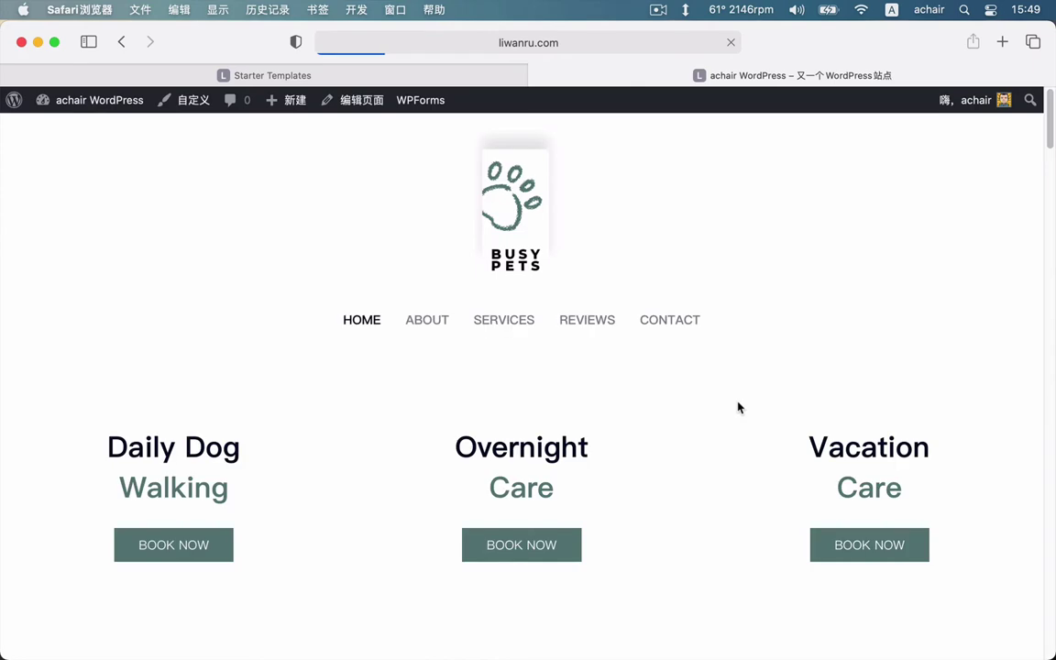
pyautogui.scroll(-5, 203, 333)
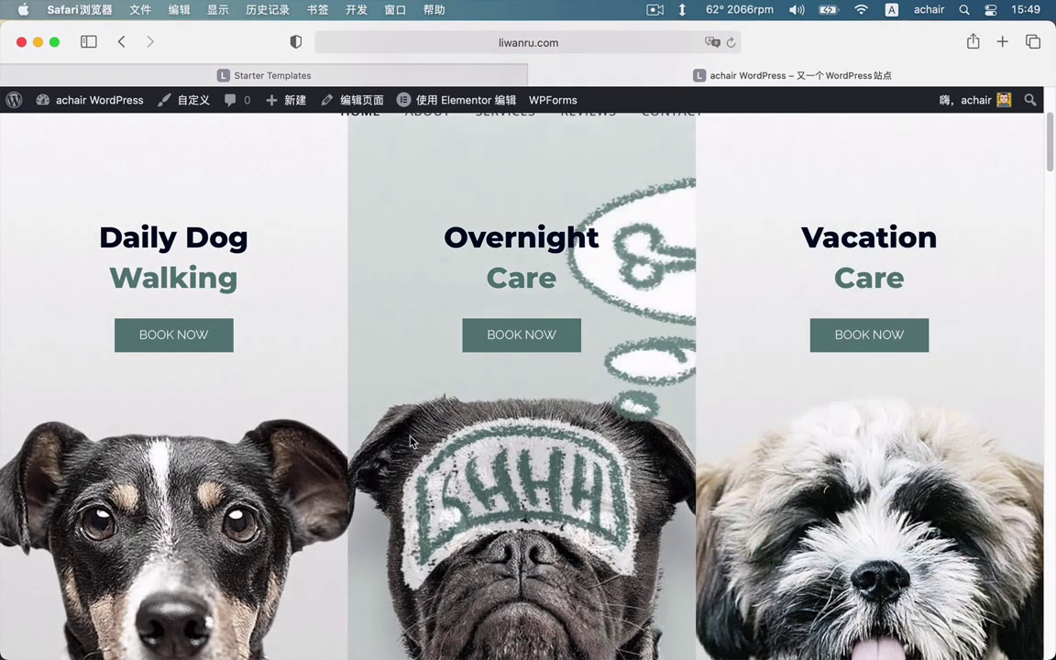
pyautogui.scroll(5, 173, 381)
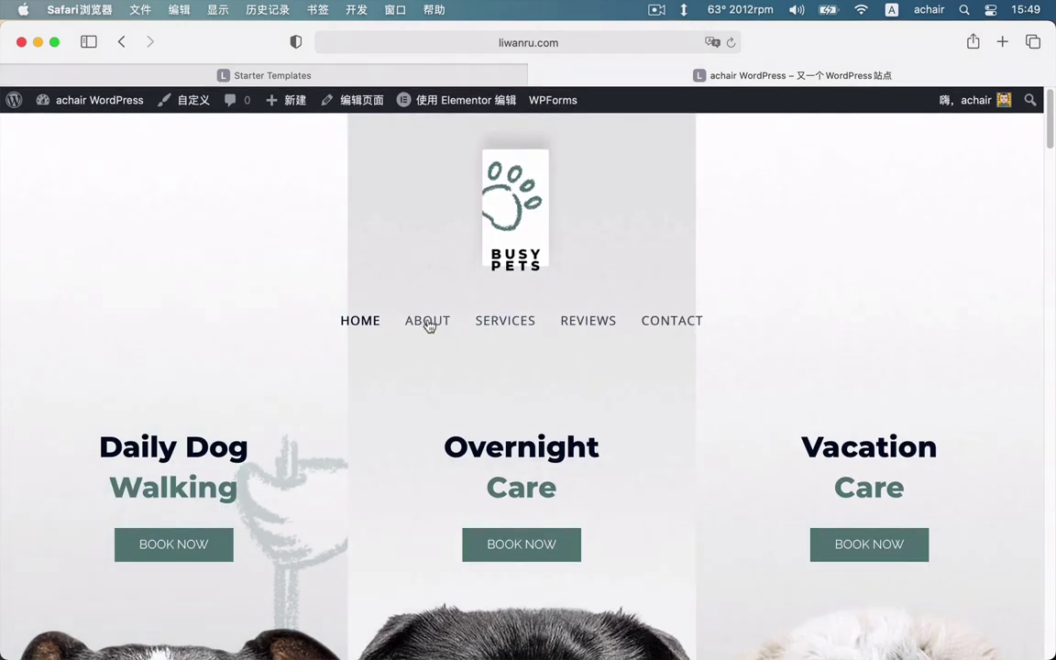
pyautogui.click(428, 321)
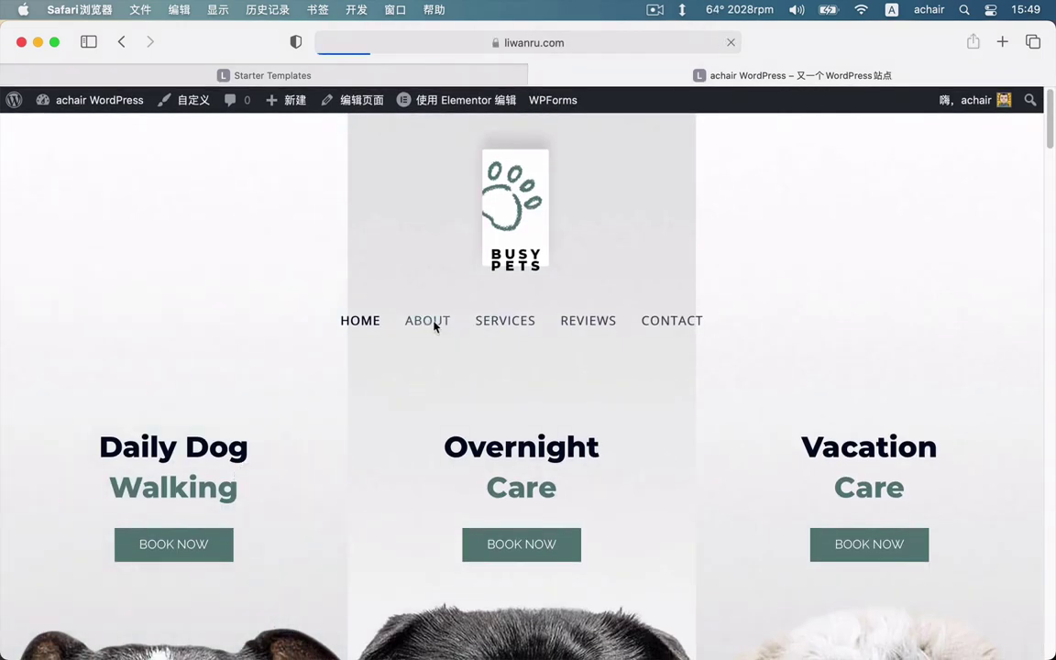
# - Look over the imported About page and open the Services page of the site
pyautogui.scroll(-15, 630, 370)
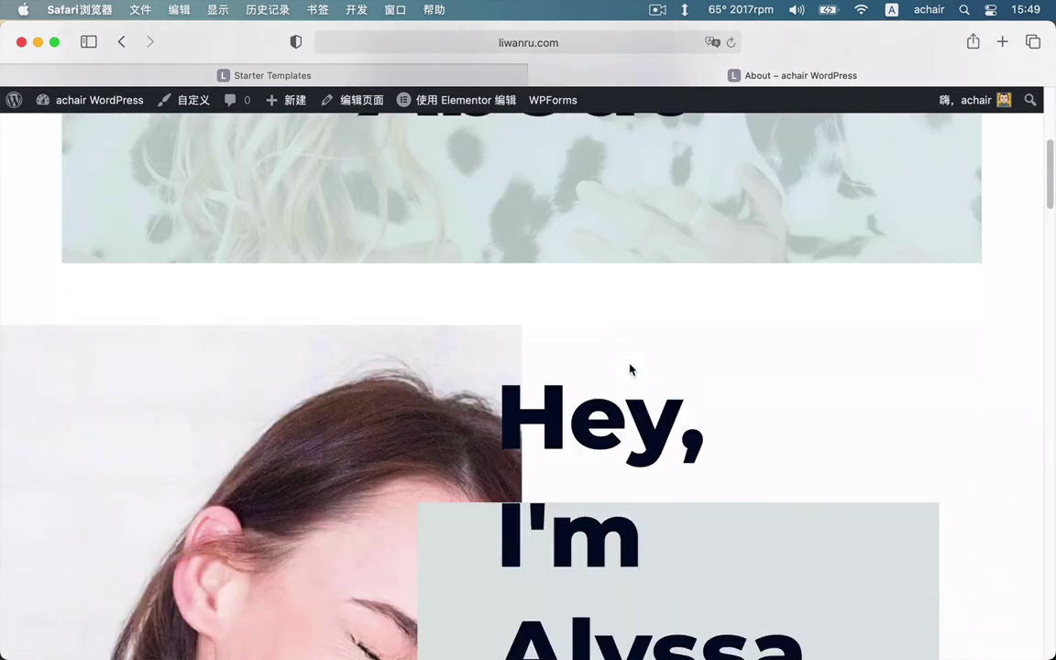
pyautogui.scroll(-20, 630, 370)
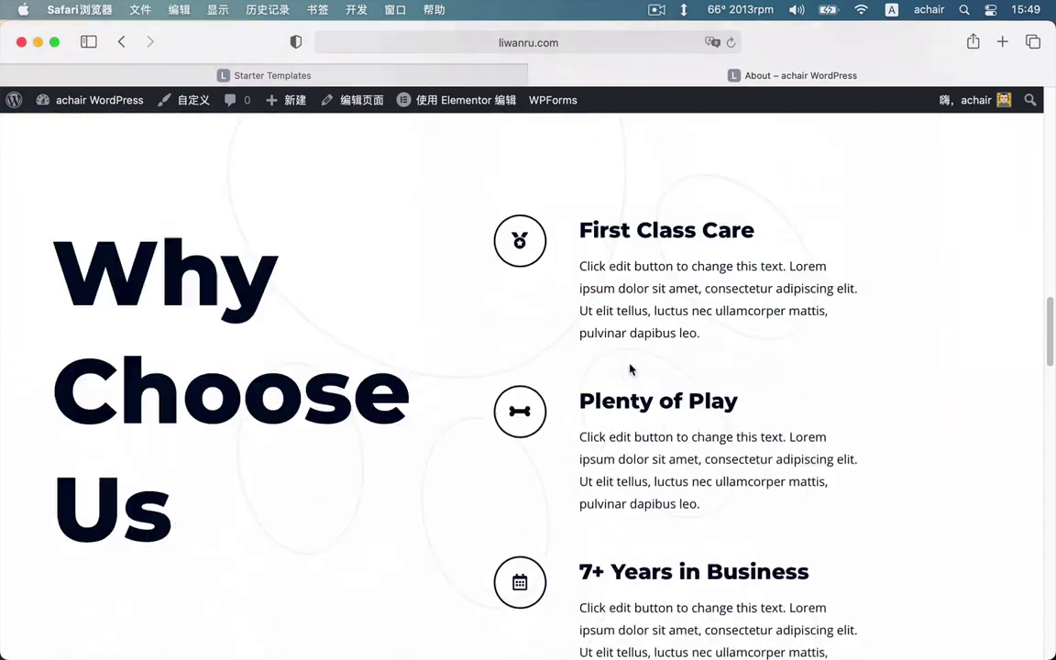
pyautogui.scroll(20, 630, 369)
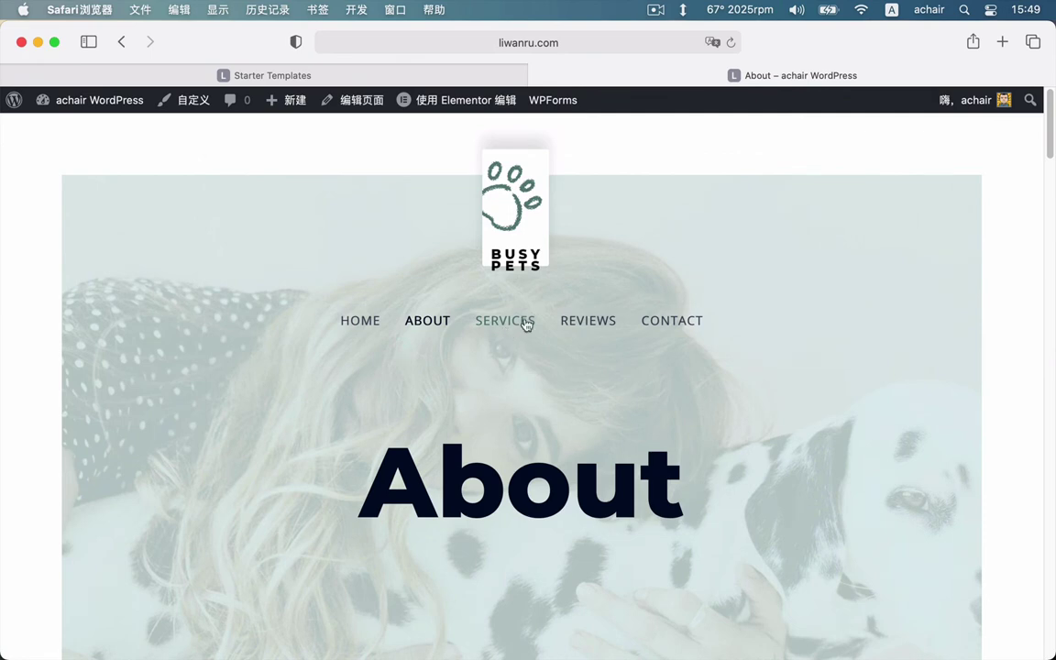
pyautogui.click(526, 322)
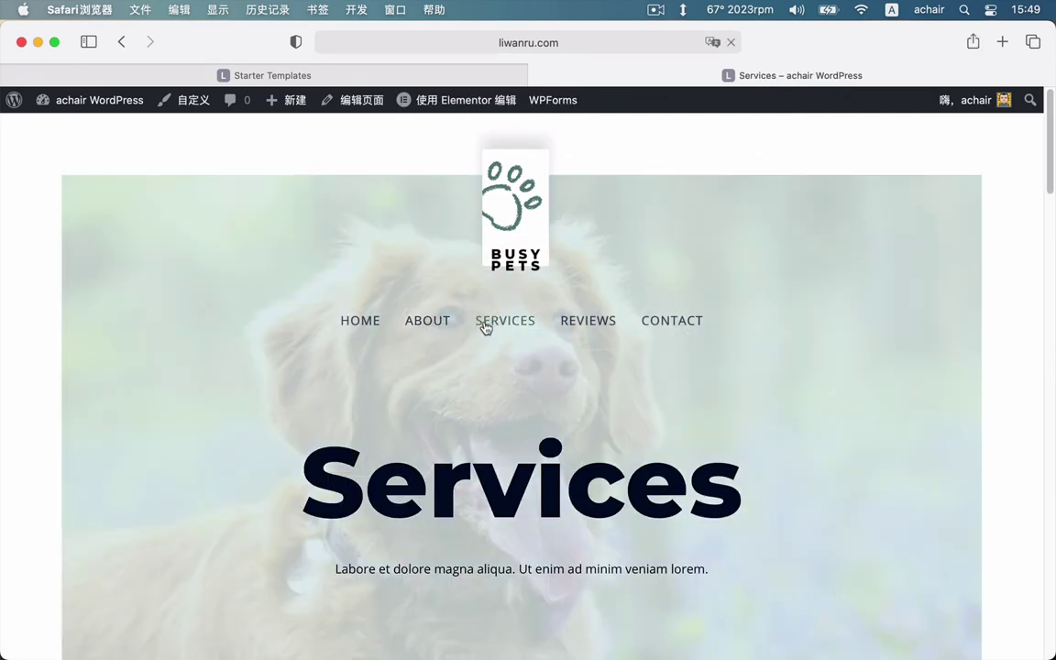
# - Close the import dialog in Starter Templates and activate the Ultimate Addons for Elementor plugin with its license key
pyautogui.click(271, 75)
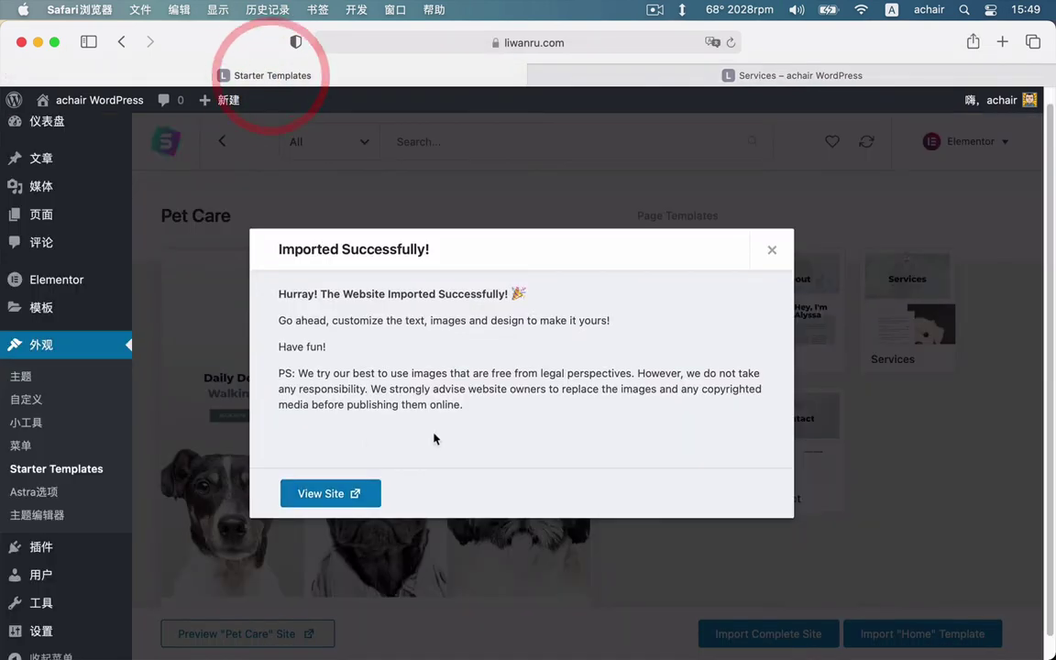
pyautogui.click(772, 250)
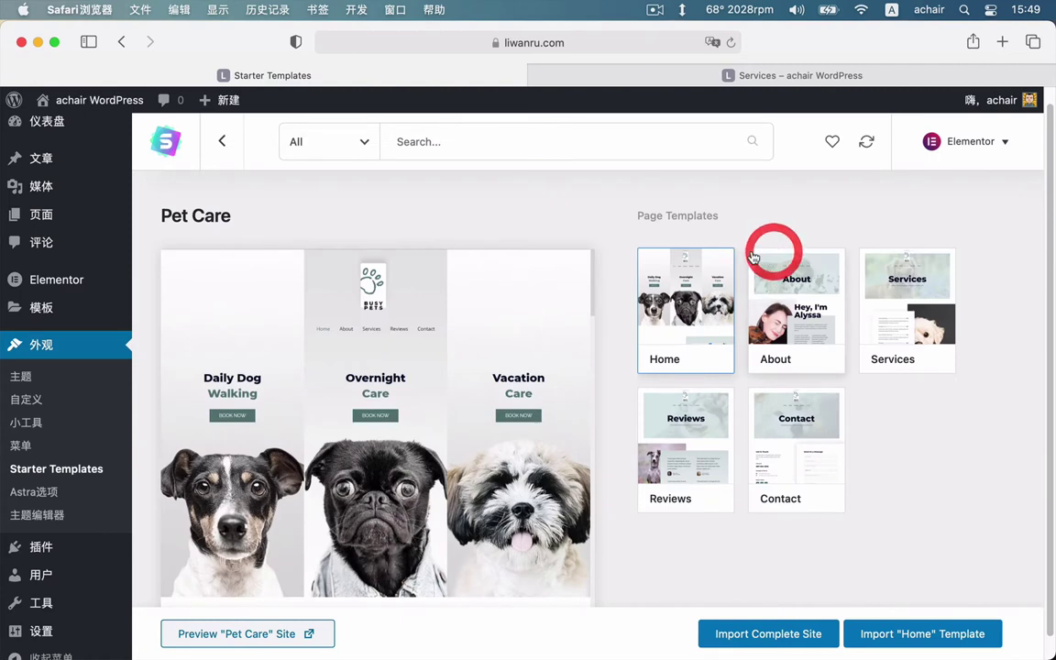
pyautogui.click(40, 548)
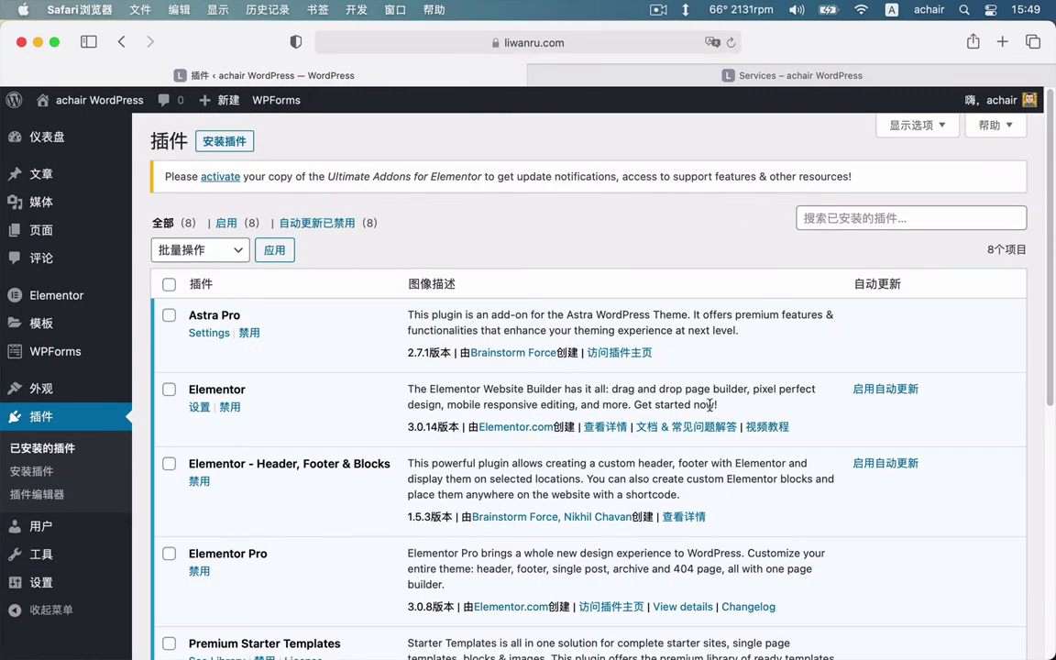
pyautogui.scroll(-8, 648, 454)
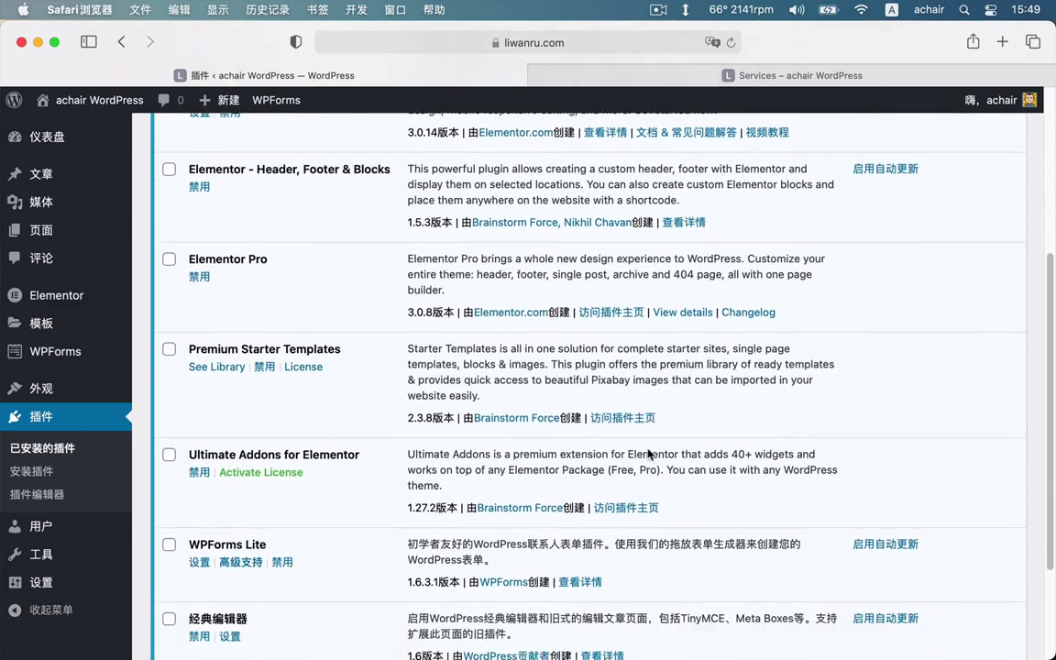
pyautogui.scroll(-1, 649, 454)
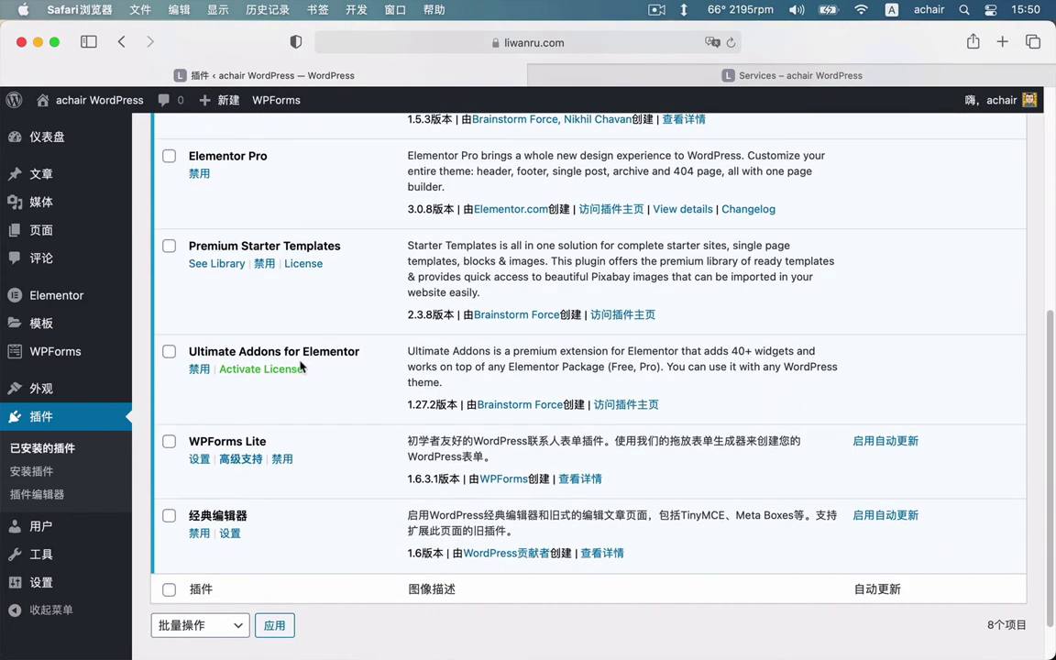
pyautogui.click(250, 370)
pyautogui.click(449, 414)
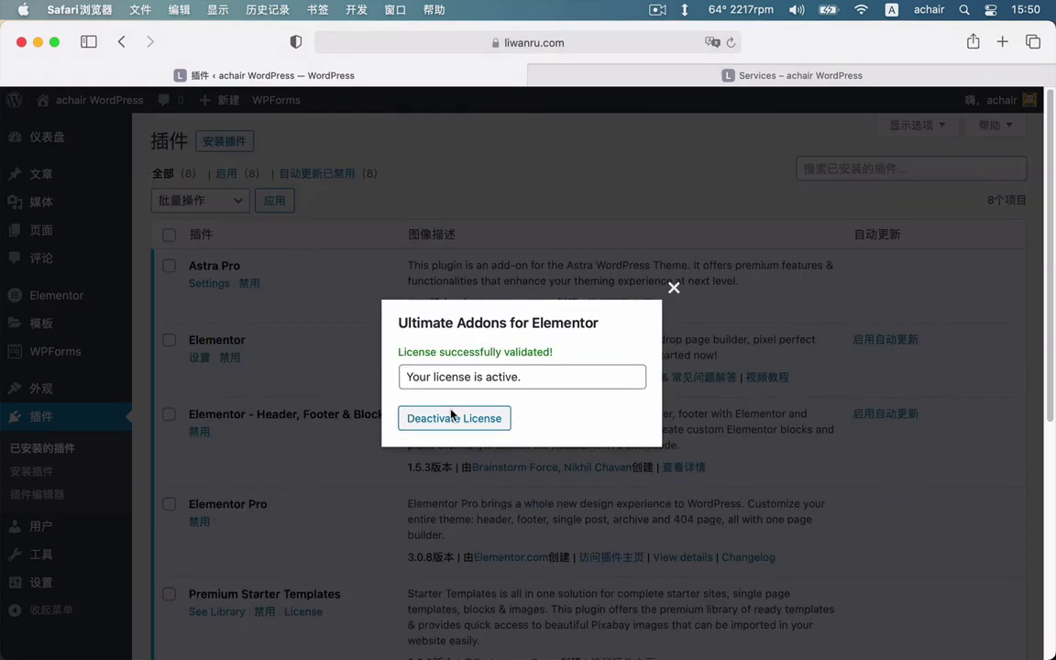
# - Open the site's Home page in the Elementor editor, starting ShadowsocksX-NG and reloading the editor page
pyautogui.click(606, 261)
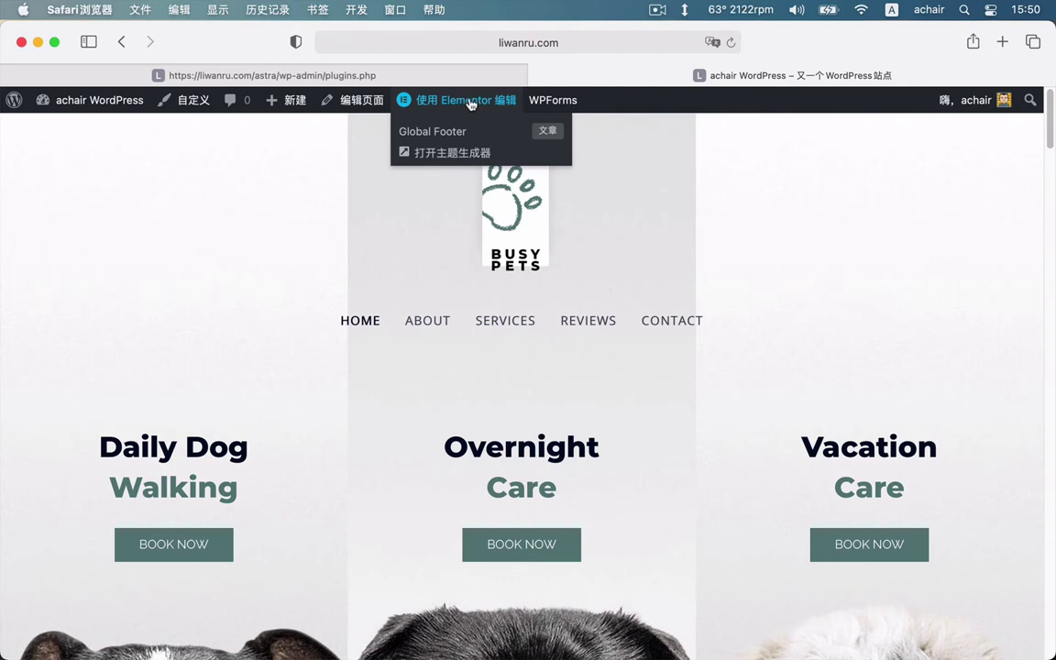
pyautogui.click(467, 103)
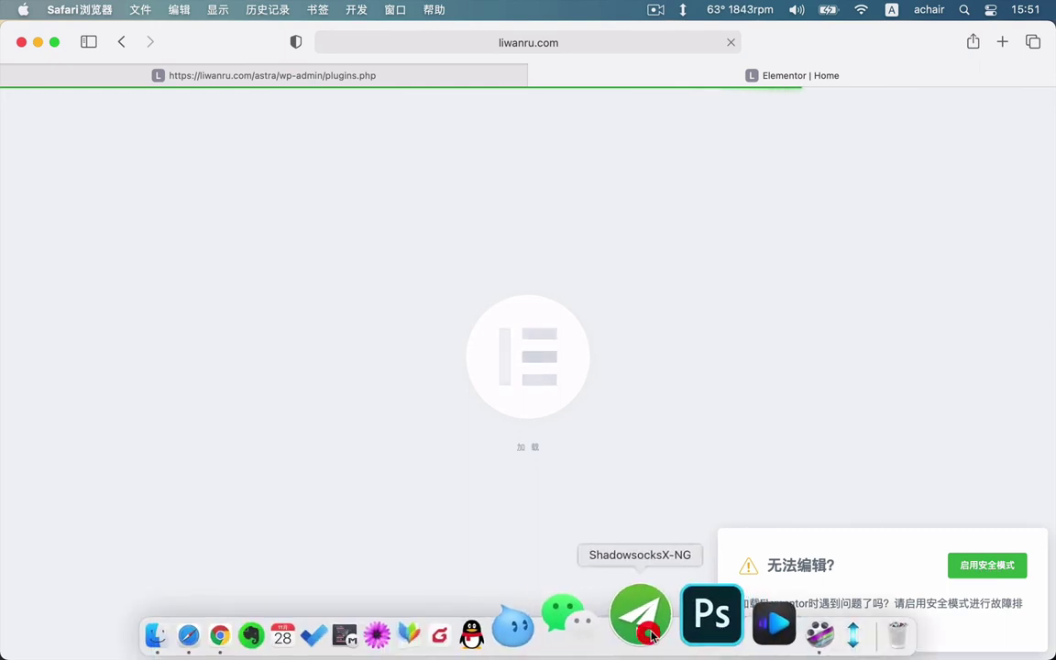
pyautogui.click(641, 618)
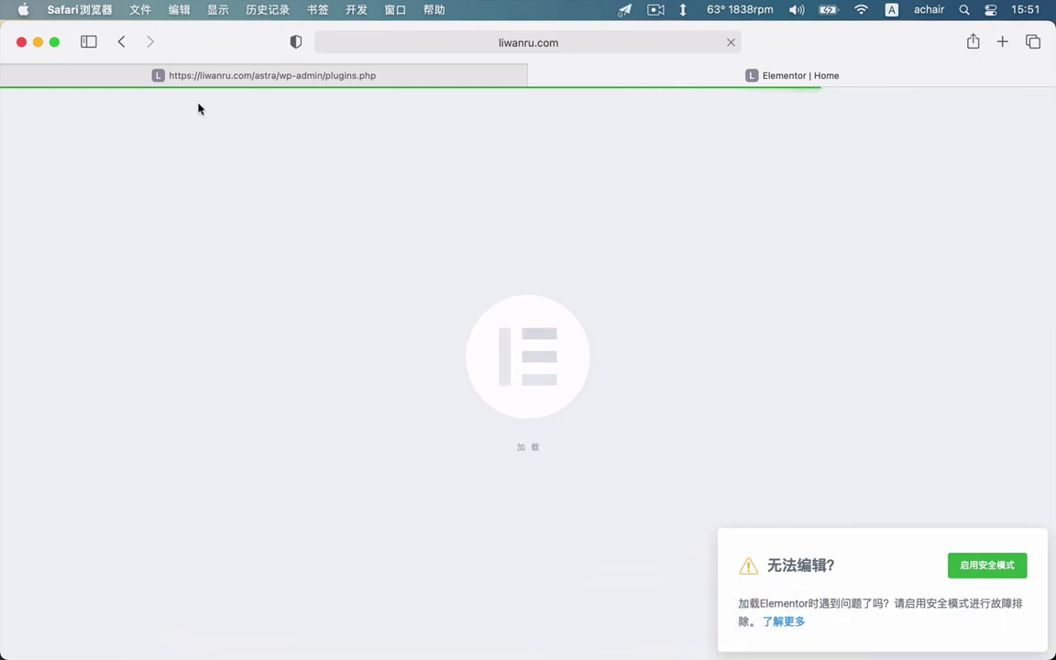
pyautogui.click(731, 43)
pyautogui.click(731, 43)
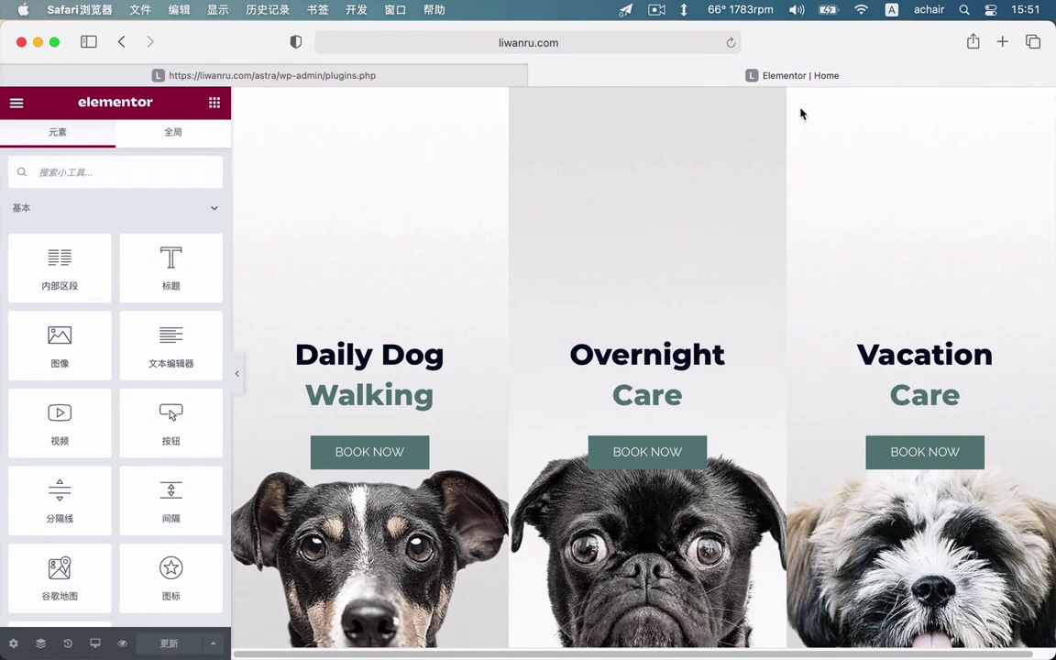
# - Look through the basic, pro, general, site, single and content block widget categories in Elementor, collapsing each one
pyautogui.click(214, 208)
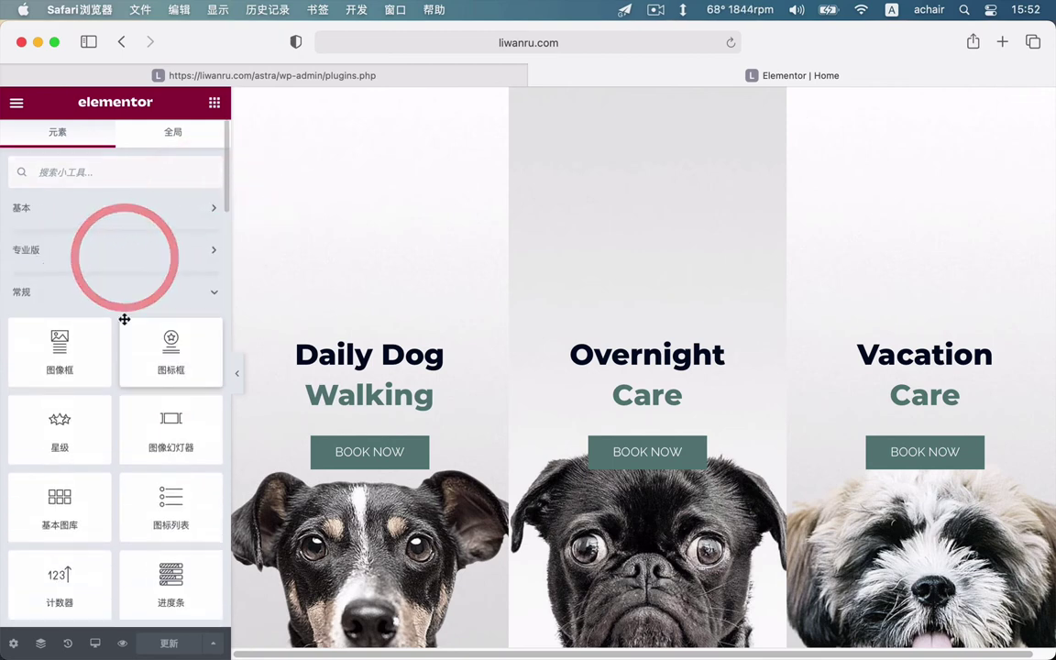
pyautogui.click(130, 295)
pyautogui.click(114, 335)
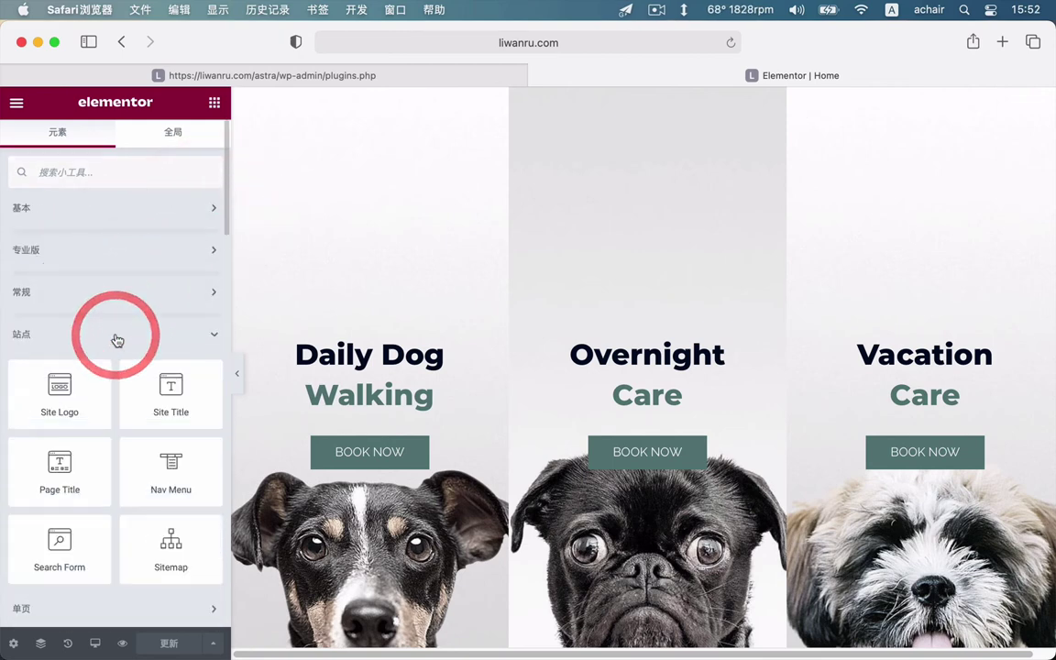
pyautogui.click(113, 333)
pyautogui.click(123, 391)
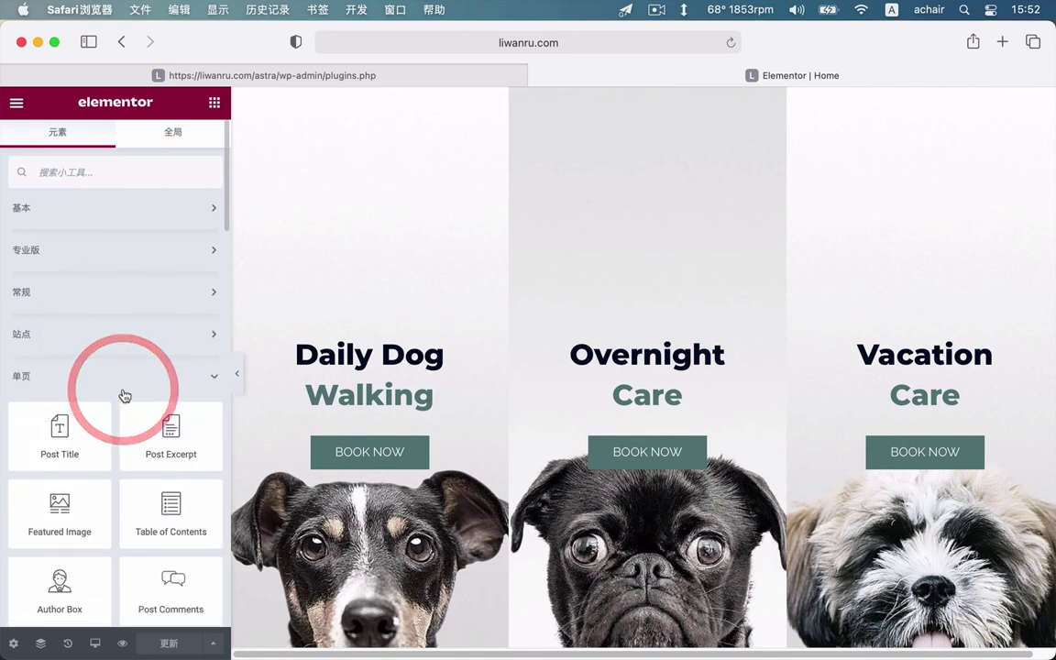
pyautogui.click(129, 371)
pyautogui.scroll(-1, 134, 433)
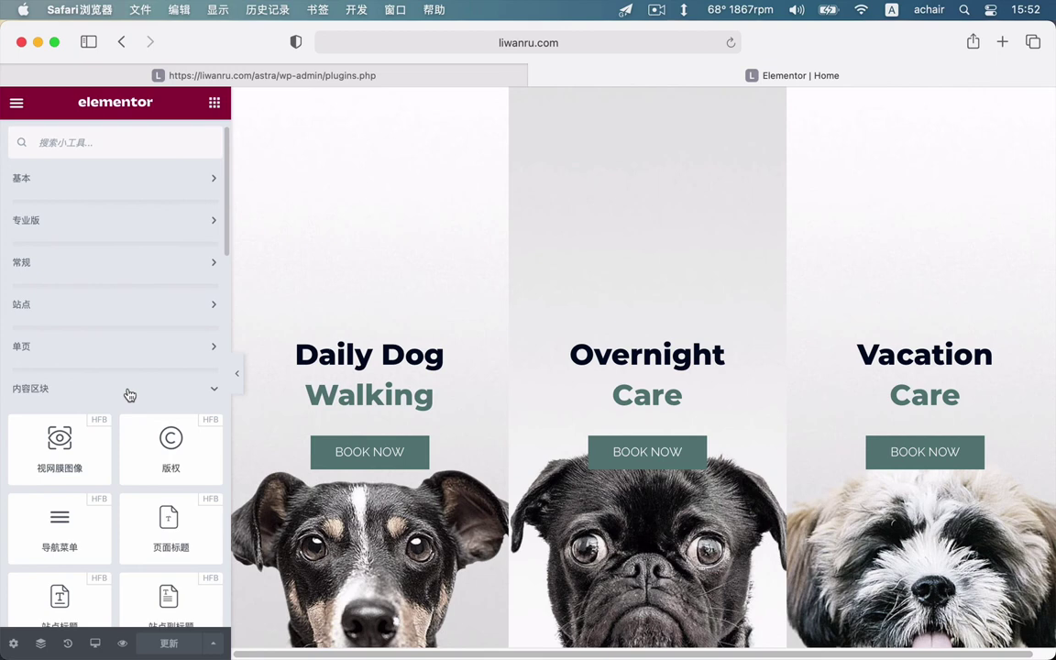
pyautogui.click(131, 389)
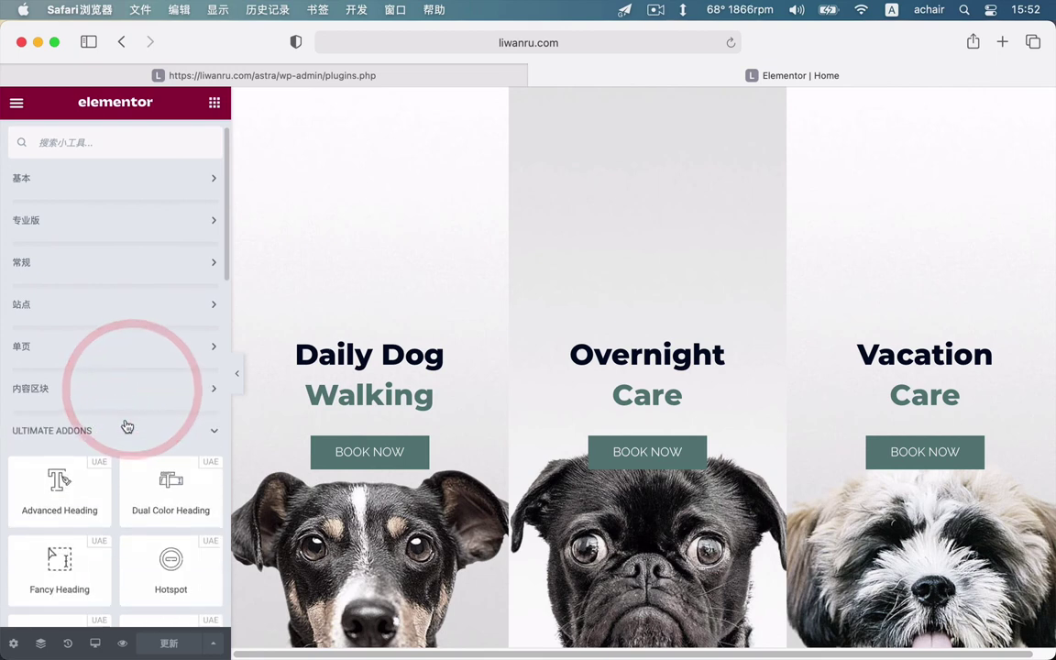
# - Browse the Ultimate Addons widgets in Elementor and close the editor to return to the installed plugins page
pyautogui.scroll(-1, 138, 495)
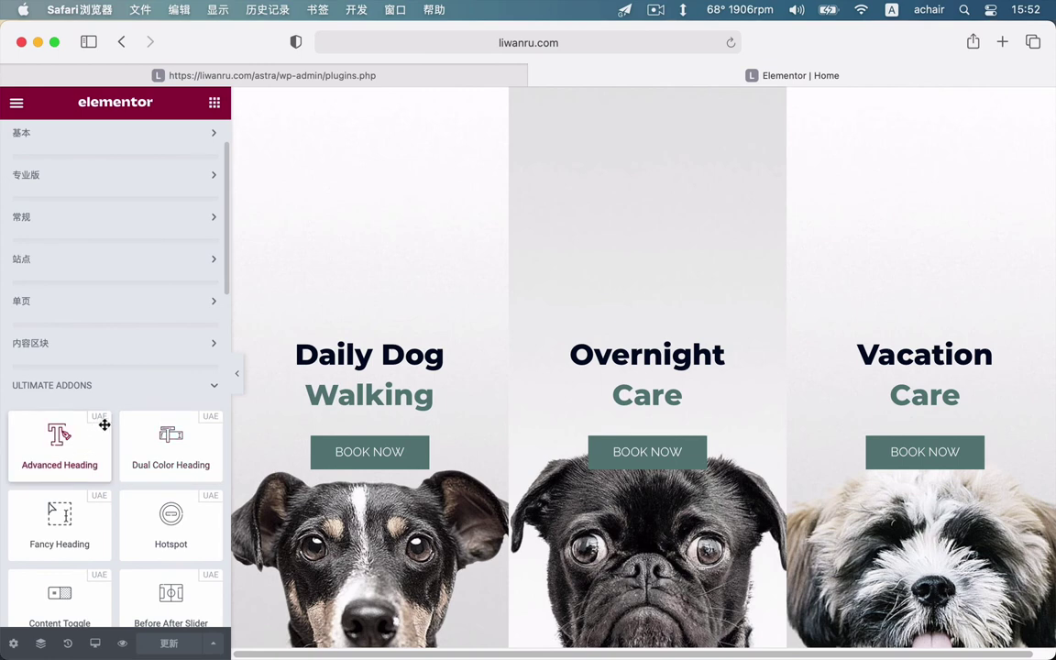
pyautogui.scroll(-15, 127, 521)
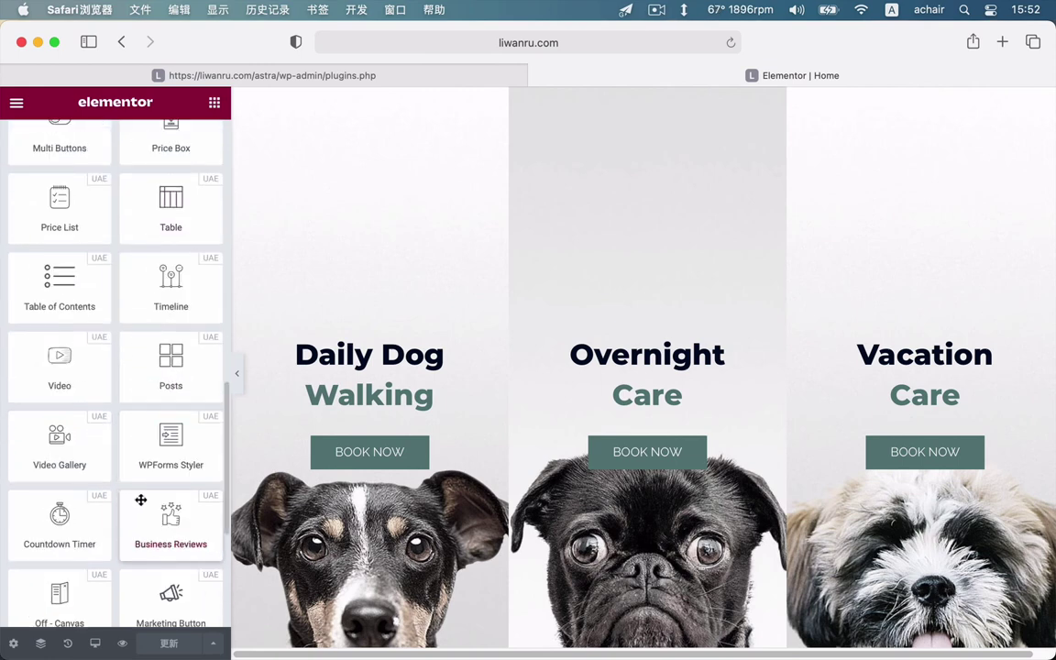
pyautogui.scroll(15, 140, 500)
pyautogui.scroll(-6, 96, 266)
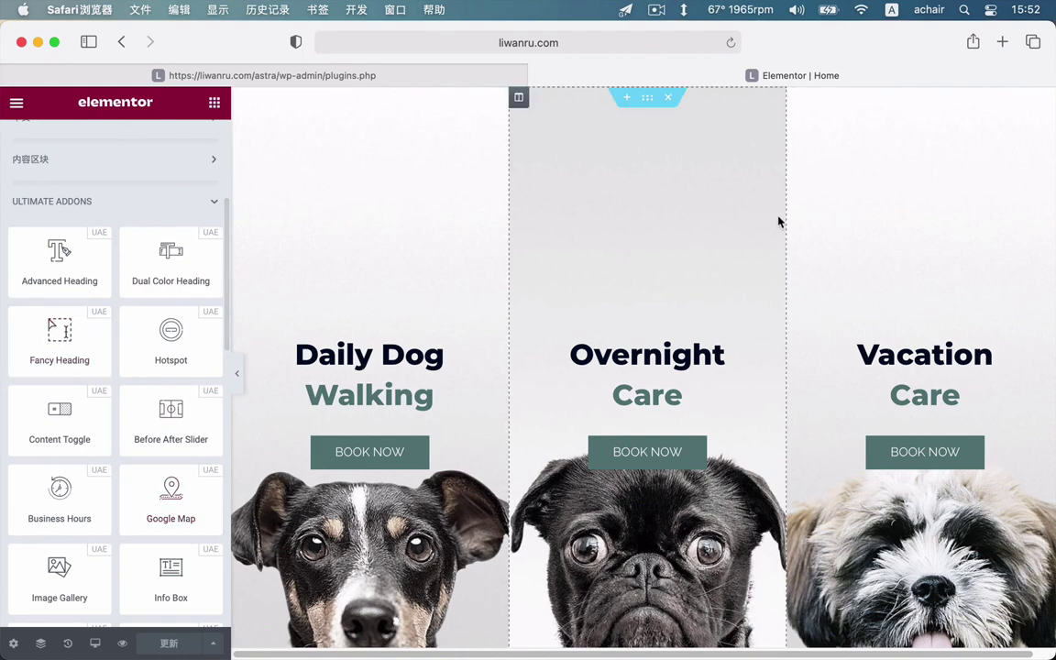
pyautogui.click(541, 76)
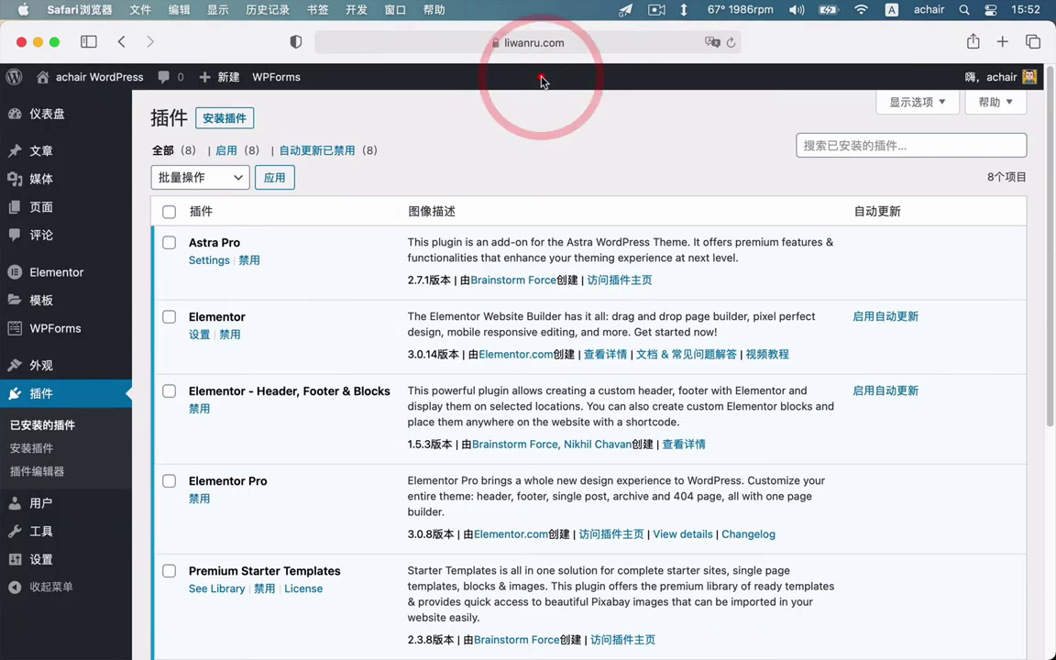